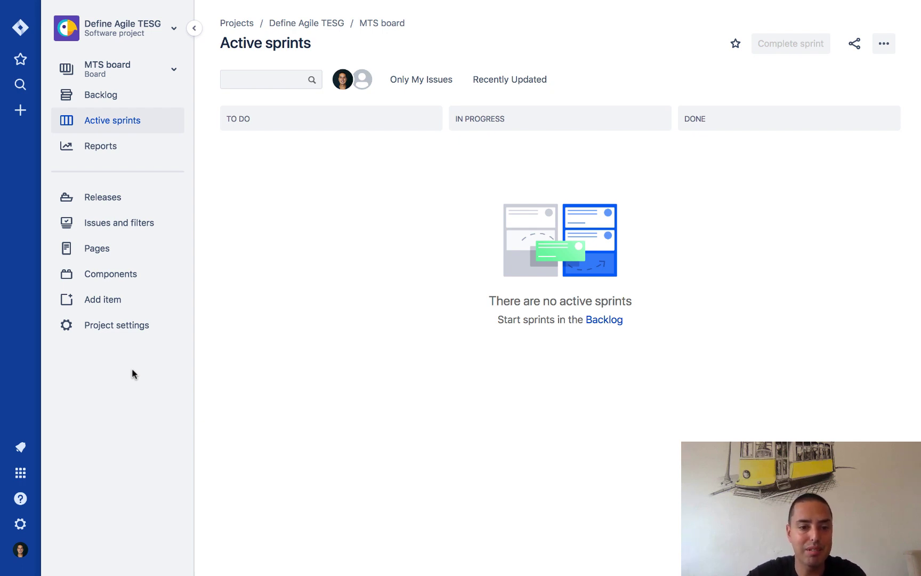
Navigate from the project's Fields settings via Edit fields to the Custom fields admin page
{"action": "left_click", "coordinate": [113, 329]}
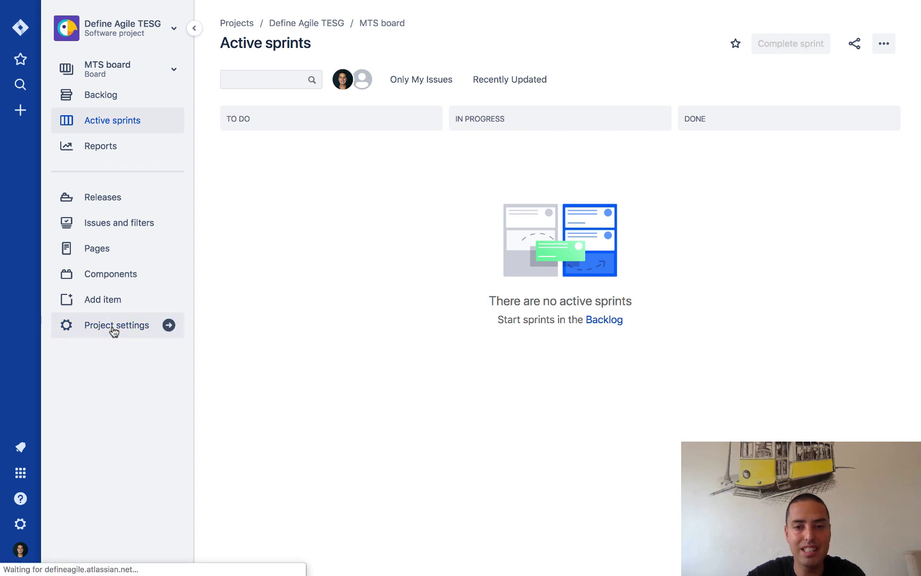
{"action": "scroll", "coordinate": [114, 331], "scroll_direction": "down", "scroll_amount": 3}
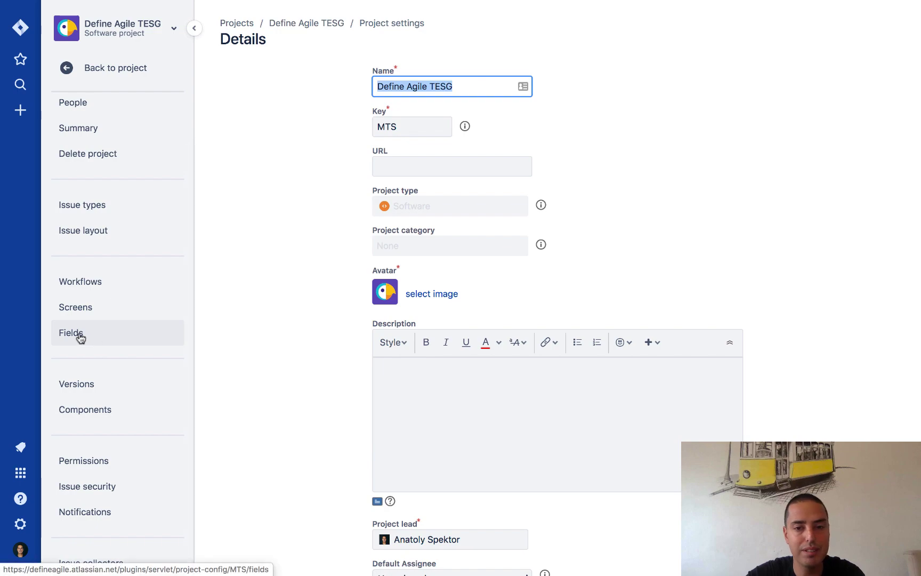
{"action": "left_click", "coordinate": [81, 339]}
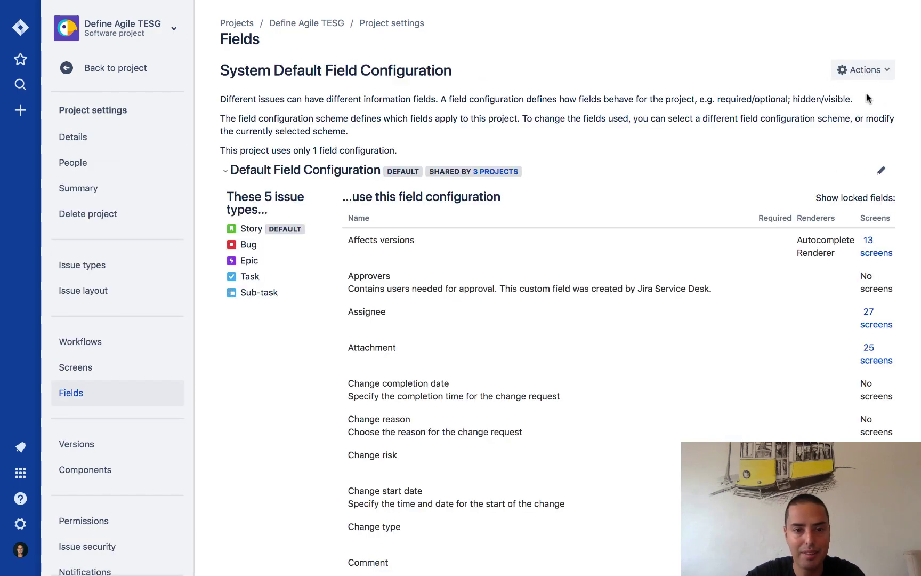
{"action": "scroll", "coordinate": [875, 91], "scroll_direction": "down", "scroll_amount": 10}
{"action": "scroll", "coordinate": [866, 94], "scroll_direction": "up", "scroll_amount": 8}
{"action": "scroll", "coordinate": [867, 94], "scroll_direction": "up", "scroll_amount": 4}
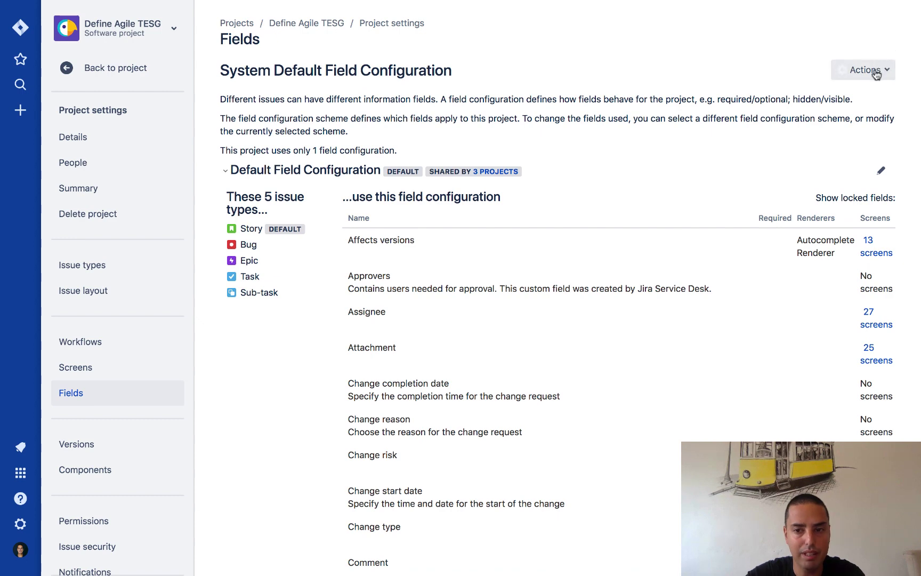
{"action": "left_click", "coordinate": [874, 71]}
{"action": "left_click", "coordinate": [836, 100]}
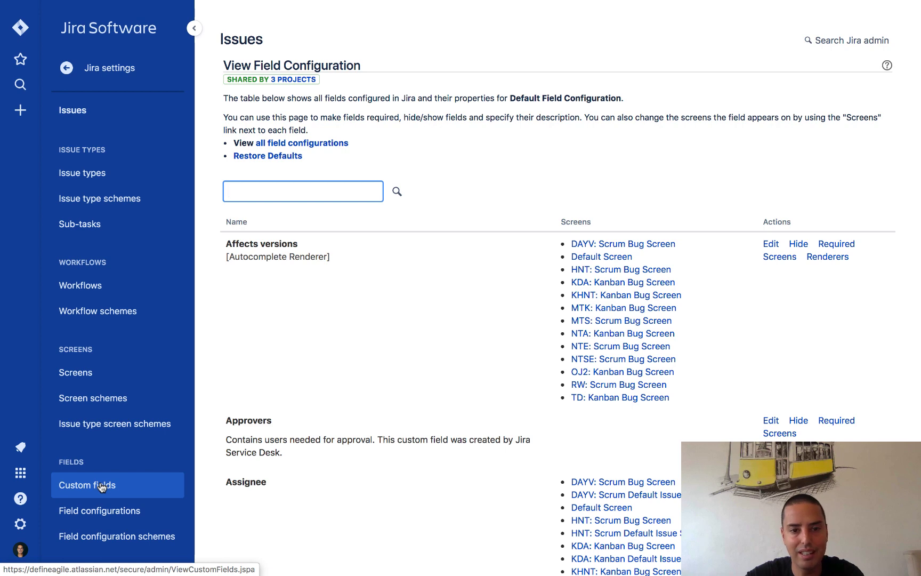
{"action": "left_click", "coordinate": [102, 486]}
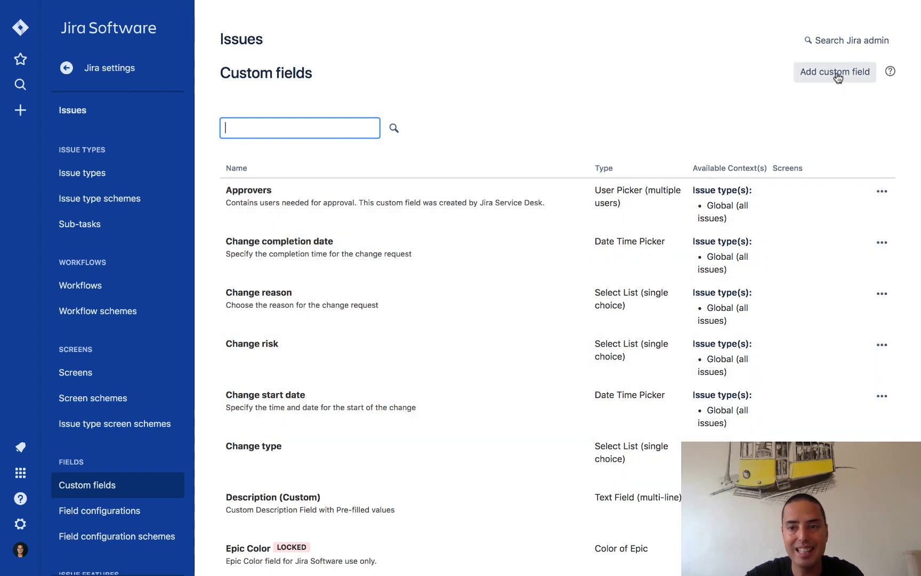
Start adding a custom field and scroll the field types to Text Field (multi-line)
{"action": "left_click", "coordinate": [840, 80]}
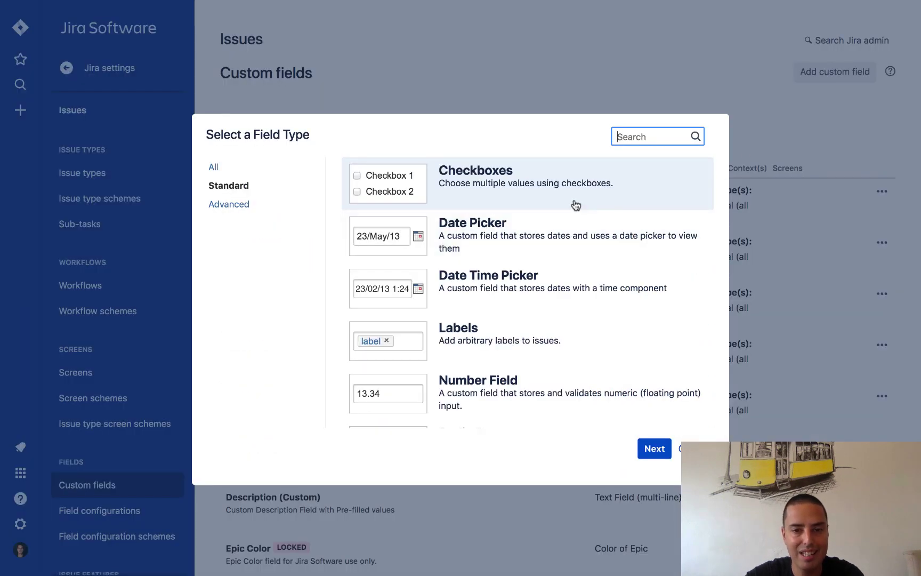
{"action": "scroll", "coordinate": [560, 197], "scroll_direction": "down", "scroll_amount": 1}
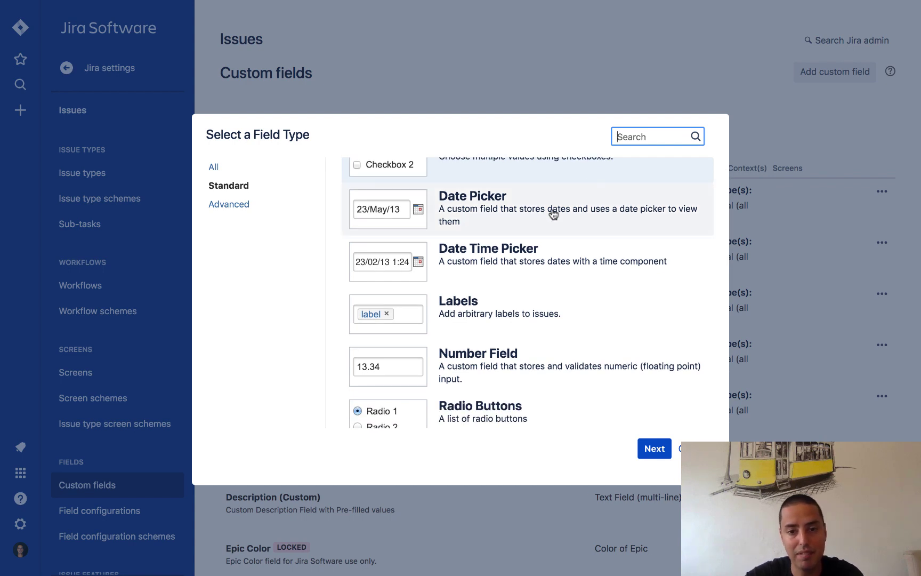
{"action": "scroll", "coordinate": [554, 213], "scroll_direction": "down", "scroll_amount": 1}
{"action": "scroll", "coordinate": [554, 214], "scroll_direction": "down", "scroll_amount": 2}
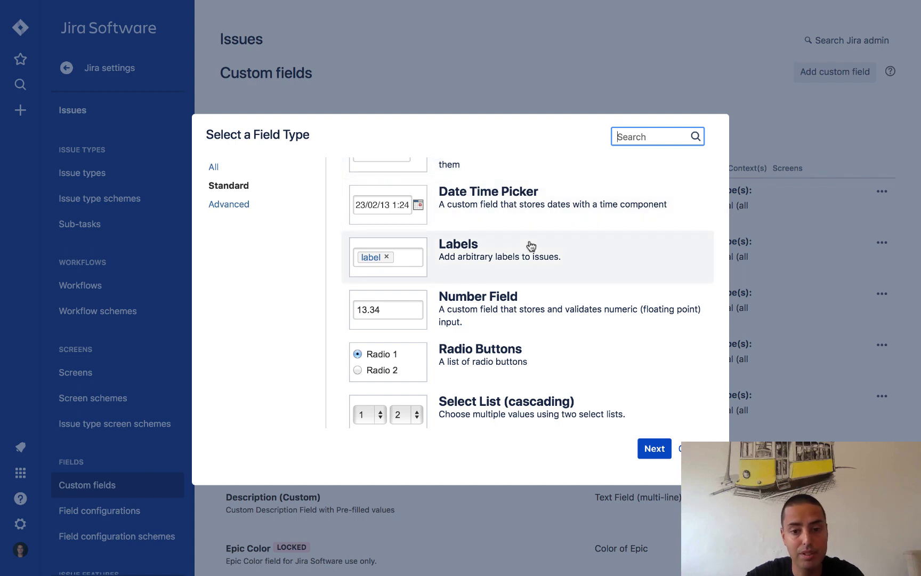
{"action": "scroll", "coordinate": [530, 246], "scroll_direction": "down", "scroll_amount": 2}
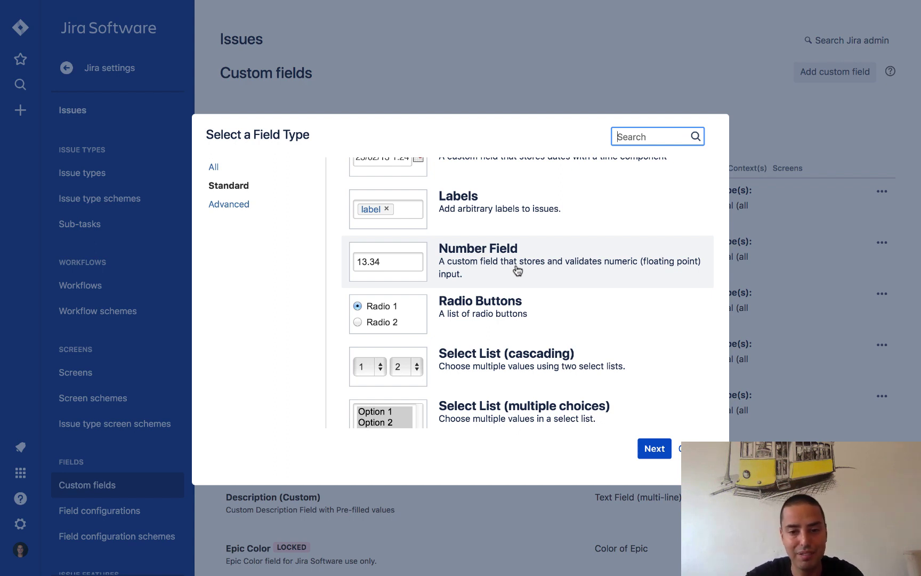
{"action": "scroll", "coordinate": [517, 270], "scroll_direction": "down", "scroll_amount": 3}
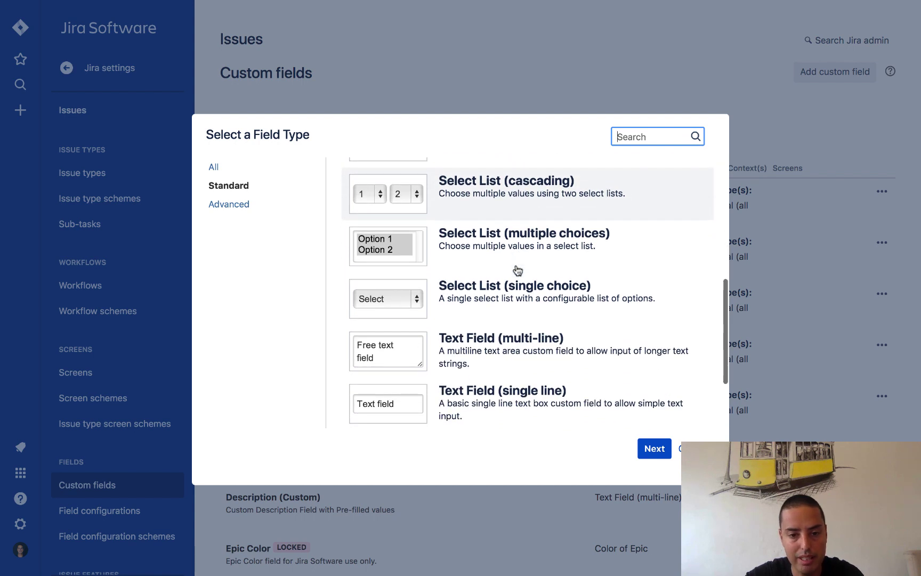
{"action": "scroll", "coordinate": [517, 271], "scroll_direction": "down", "scroll_amount": 2}
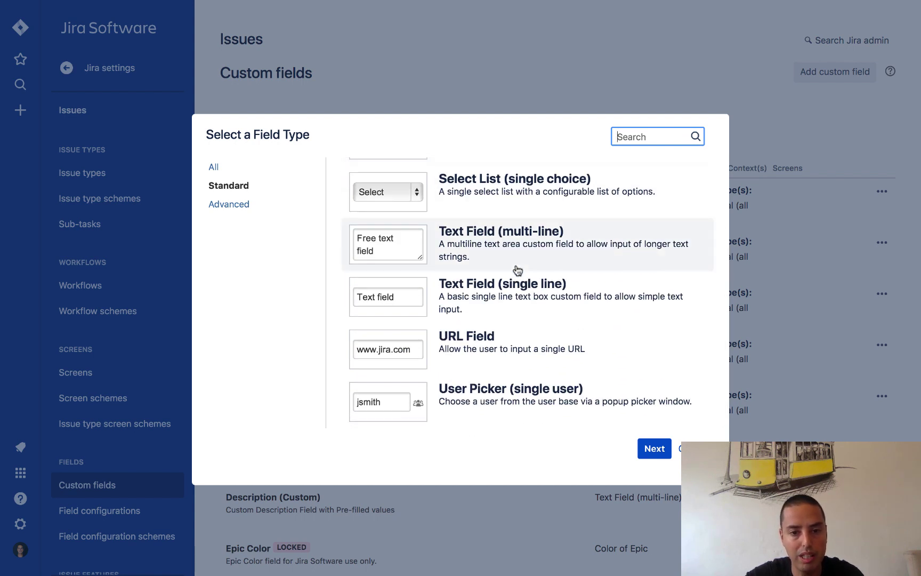
Choose Text Field (multi-line), named 'Acceptance Criteria' with description 'Acceptance Criteria for the ticket'
{"action": "left_click", "coordinate": [481, 246]}
{"action": "left_click", "coordinate": [670, 446]}
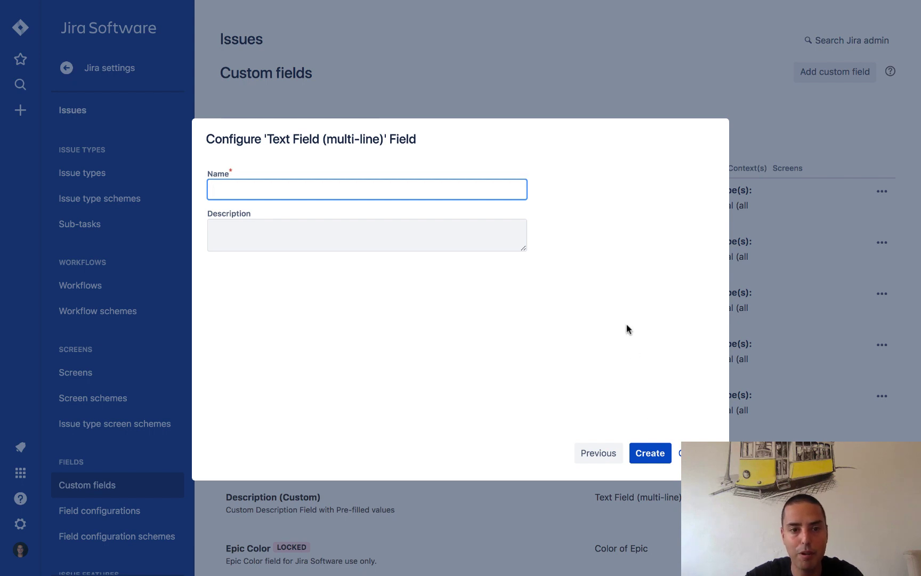
{"action": "type", "text": "Acceptance Criteria"}
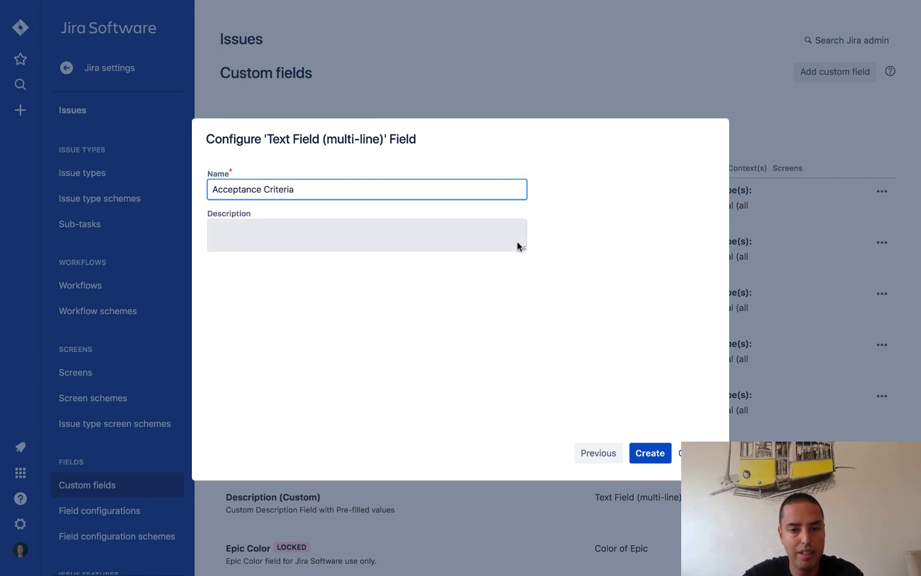
{"action": "left_click", "coordinate": [471, 238]}
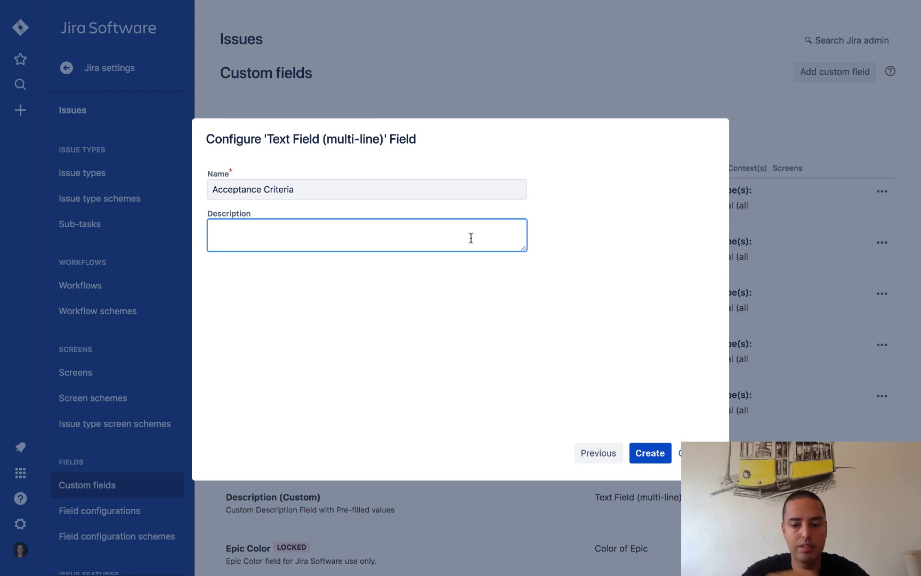
{"action": "type", "text": "Acceptance"}
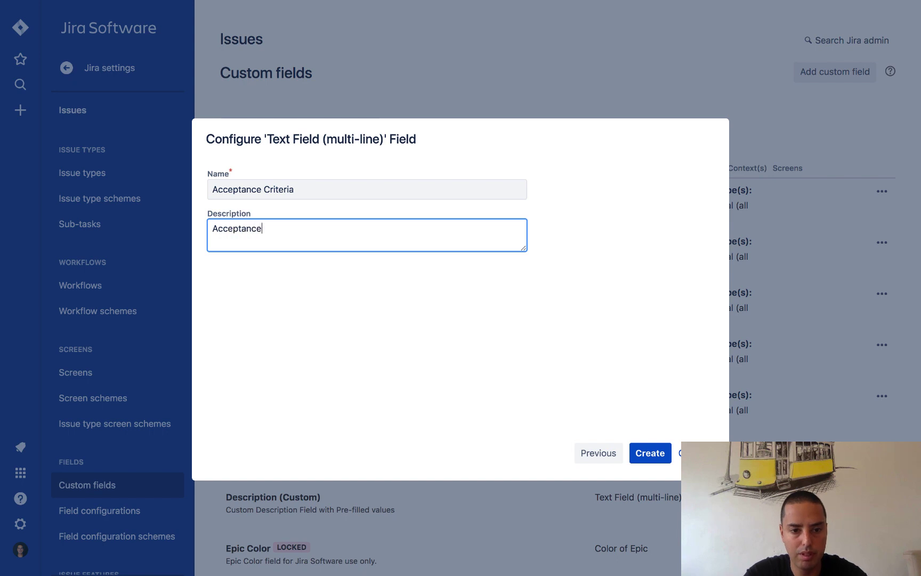
{"action": "type", "text": " Criteria for t"}
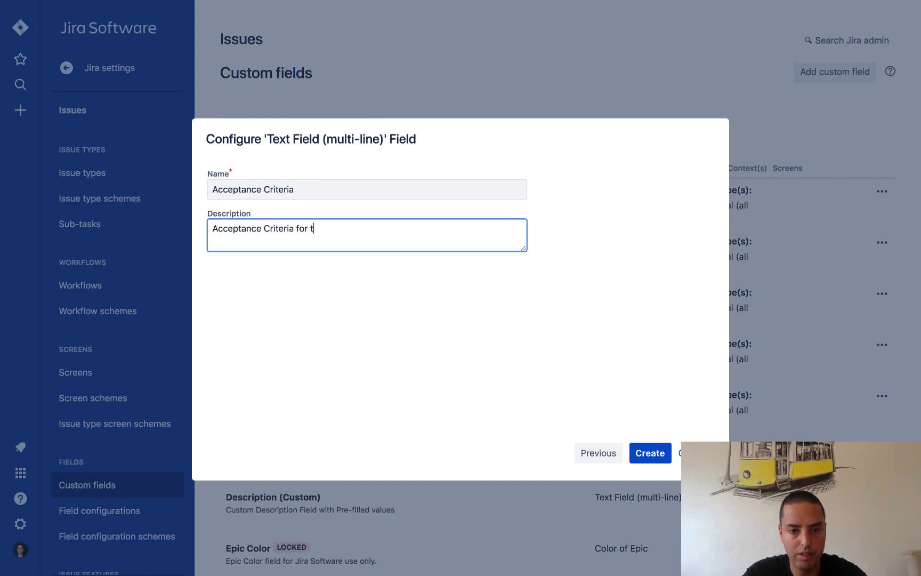
{"action": "type", "text": "he ticket"}
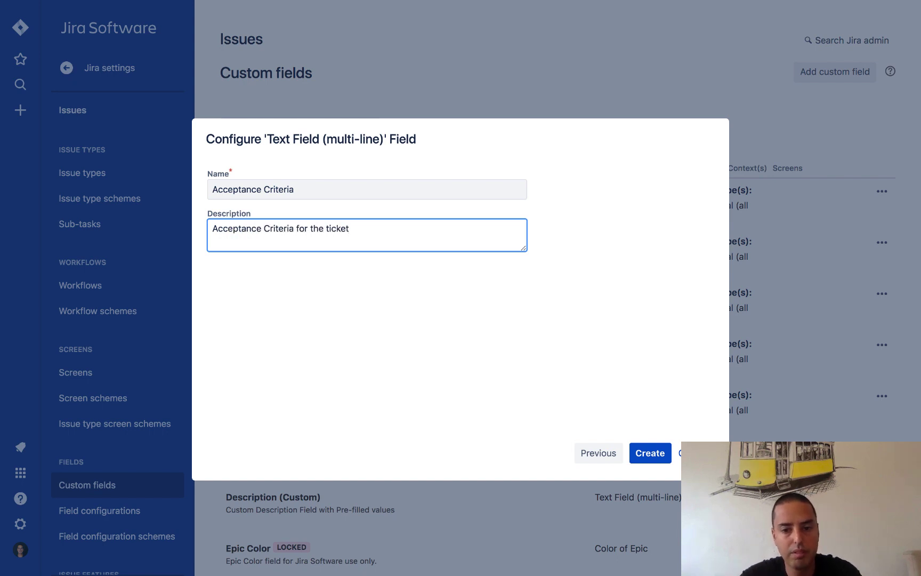
Create the field and associate it with MTS: Scrum Bug Screen and MTS: Scrum Default Issue Screen
{"action": "left_click", "coordinate": [650, 453]}
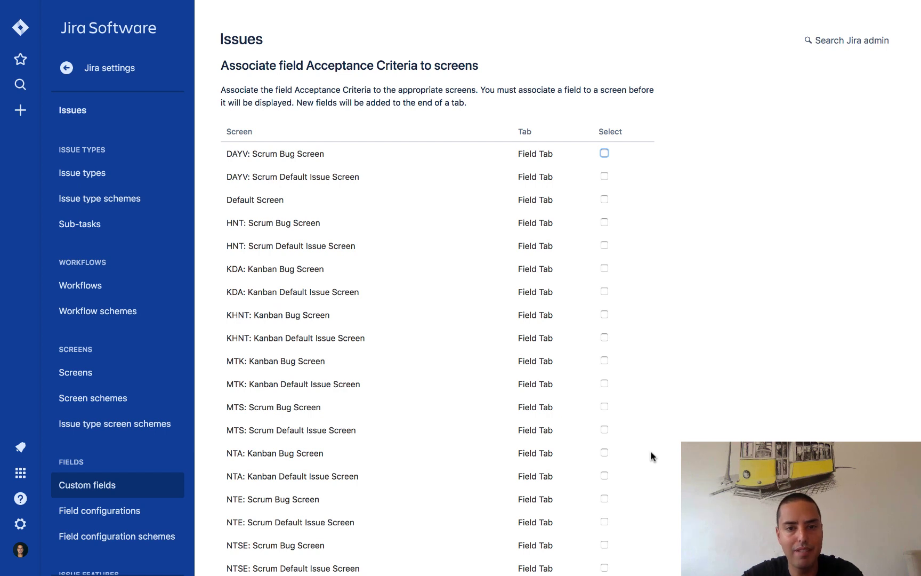
{"action": "scroll", "coordinate": [662, 350], "scroll_direction": "down", "scroll_amount": 1}
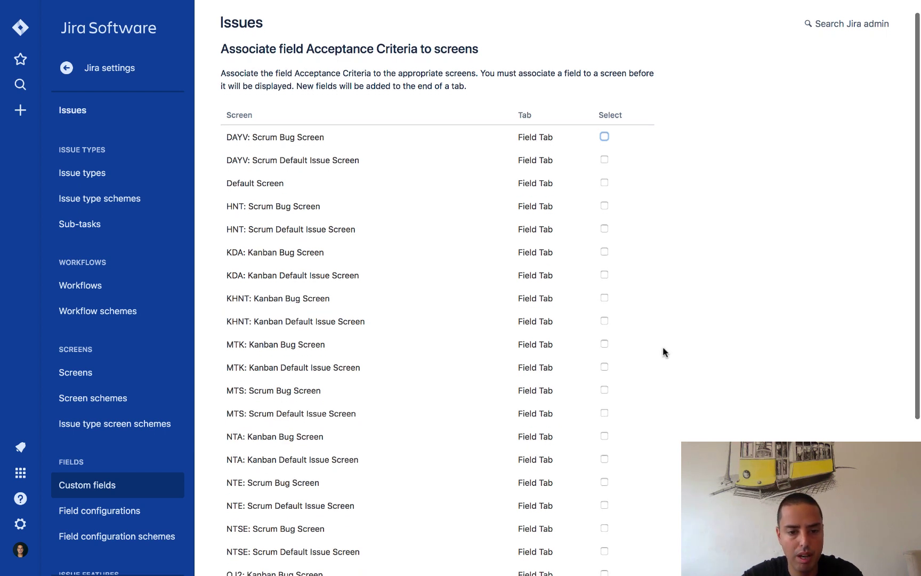
{"action": "left_click", "coordinate": [604, 392]}
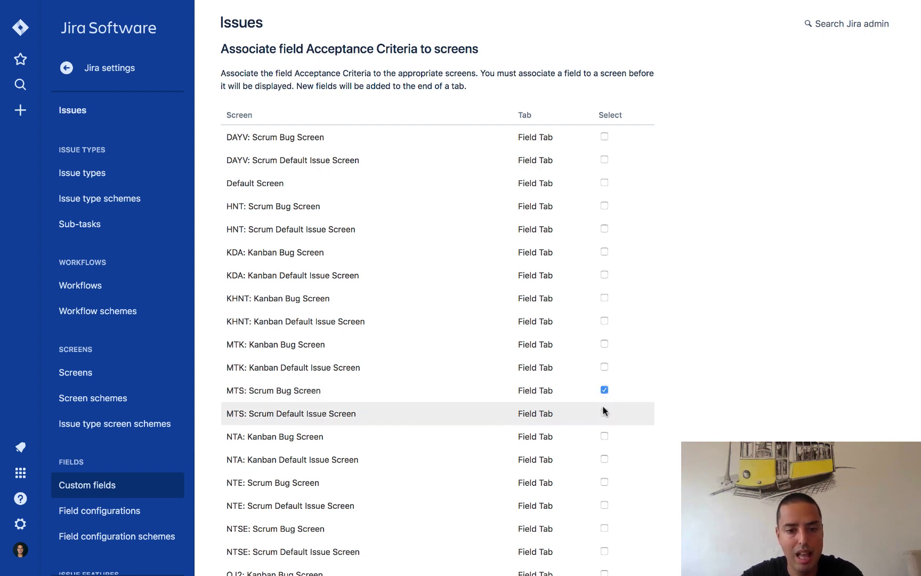
{"action": "left_click", "coordinate": [605, 414]}
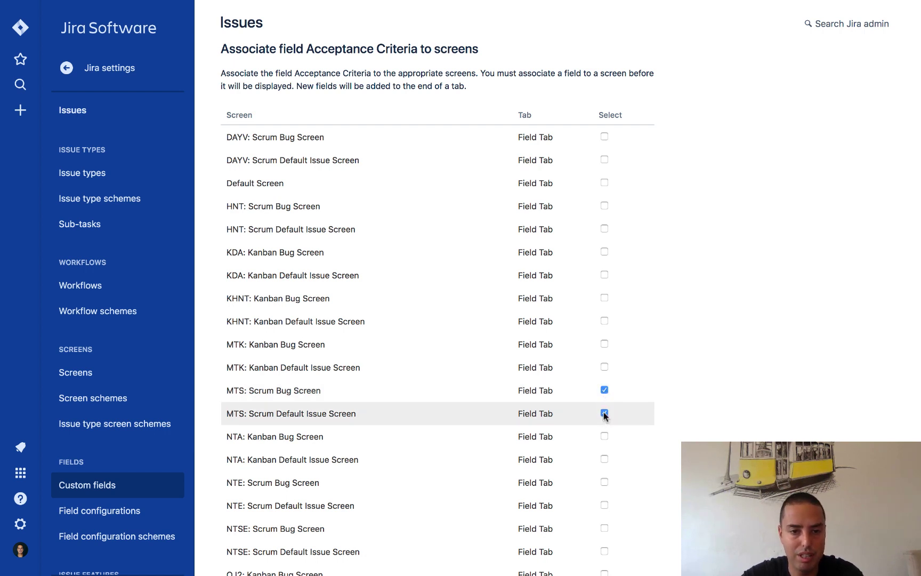
{"action": "scroll", "coordinate": [604, 414], "scroll_direction": "down", "scroll_amount": 5}
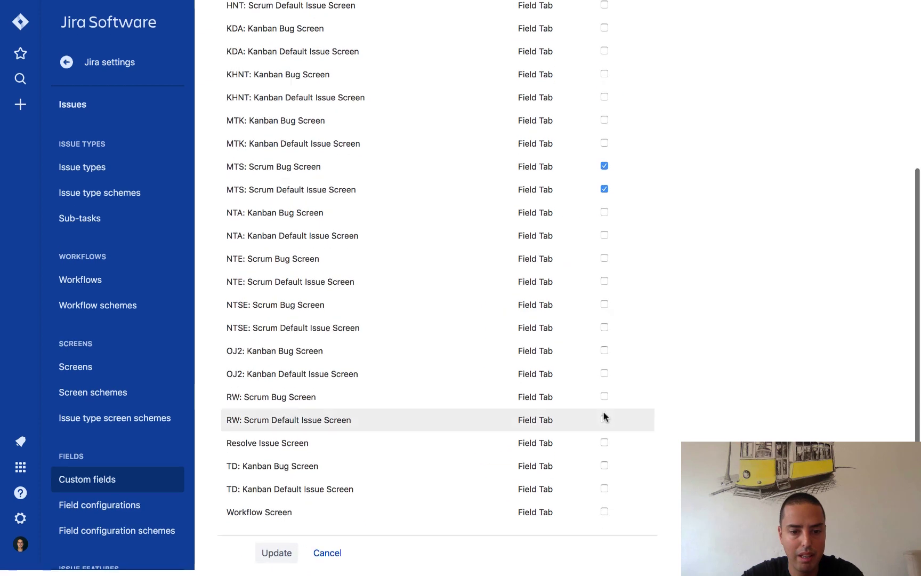
{"action": "left_click", "coordinate": [275, 566]}
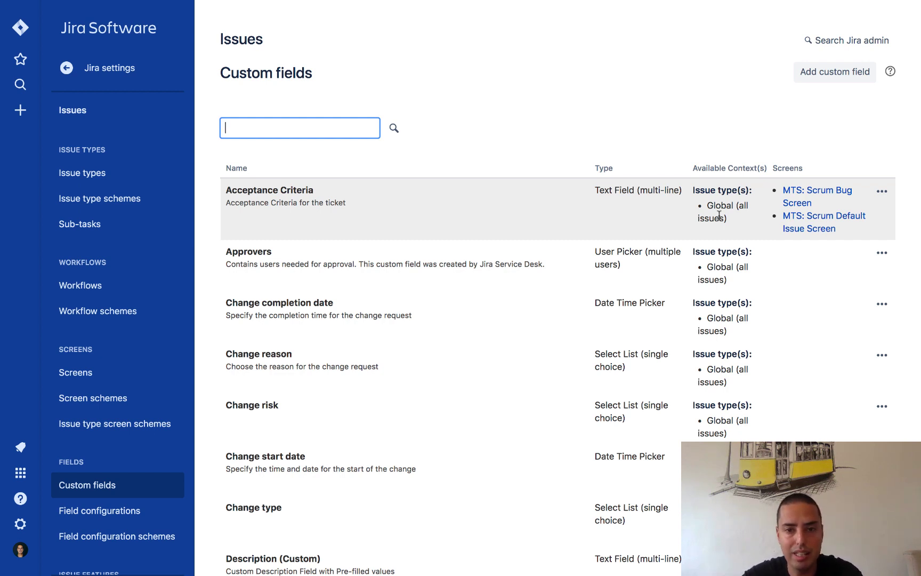
In a new Create issue form, enable the Acceptance Criteria and Description fields
{"action": "left_click", "coordinate": [20, 111]}
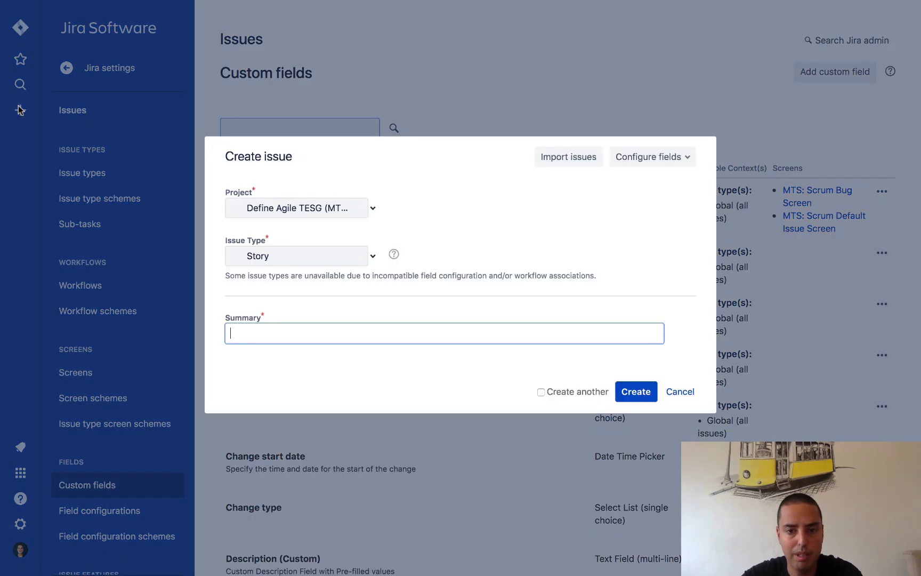
{"action": "left_click", "coordinate": [652, 157]}
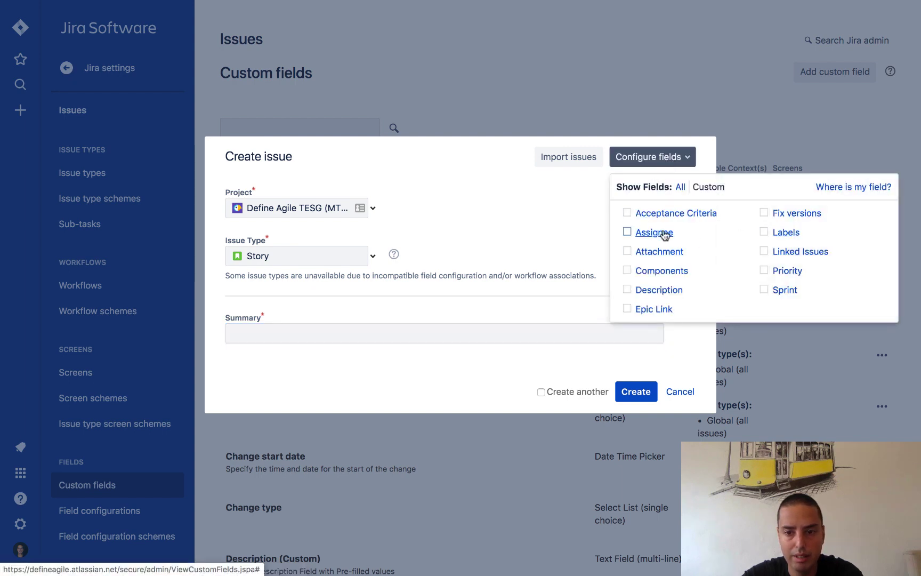
{"action": "left_click", "coordinate": [627, 213]}
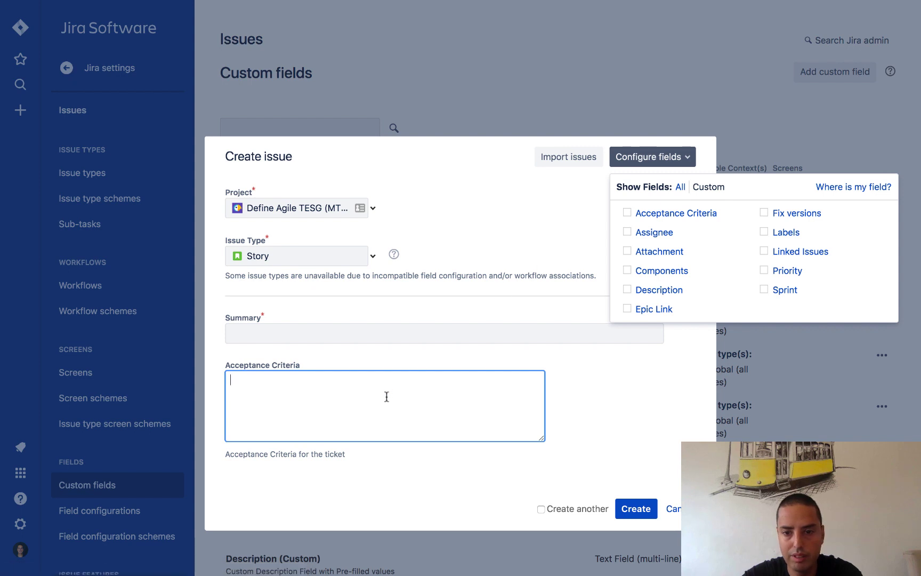
{"action": "left_click", "coordinate": [627, 290]}
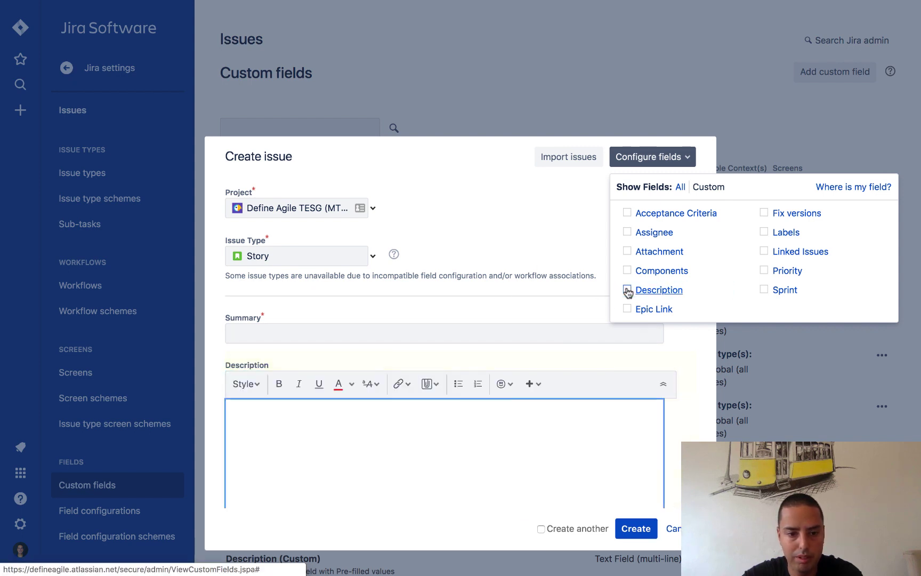
{"action": "scroll", "coordinate": [446, 286], "scroll_direction": "down", "scroll_amount": 4}
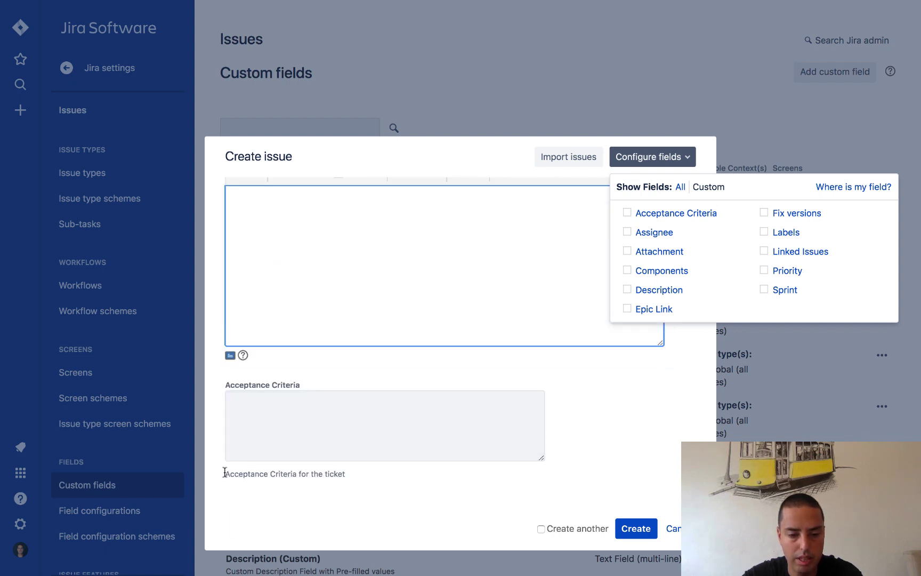
{"action": "left_click_drag", "start_coordinate": [224, 472], "coordinate": [359, 480]}
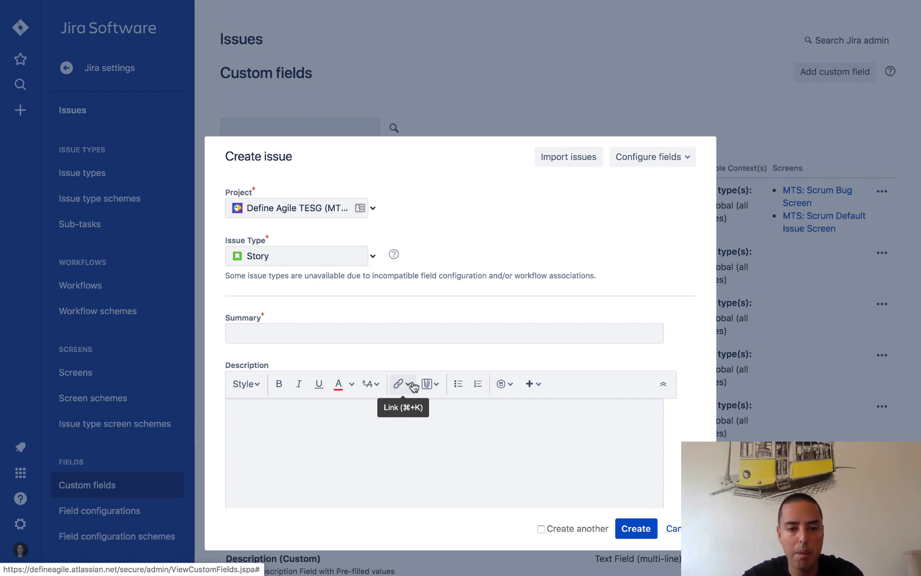
{"action": "scroll", "coordinate": [413, 387], "scroll_direction": "down", "scroll_amount": 5}
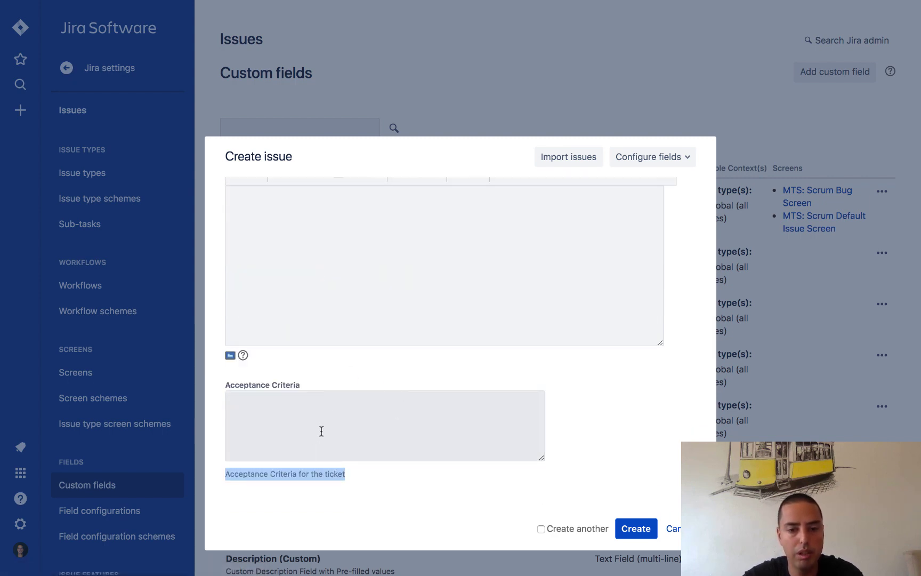
Type an example user-story line, then 'Business Value' and 'Stakeholders:' headings each underlined with dashes
{"action": "left_click", "coordinate": [293, 410]}
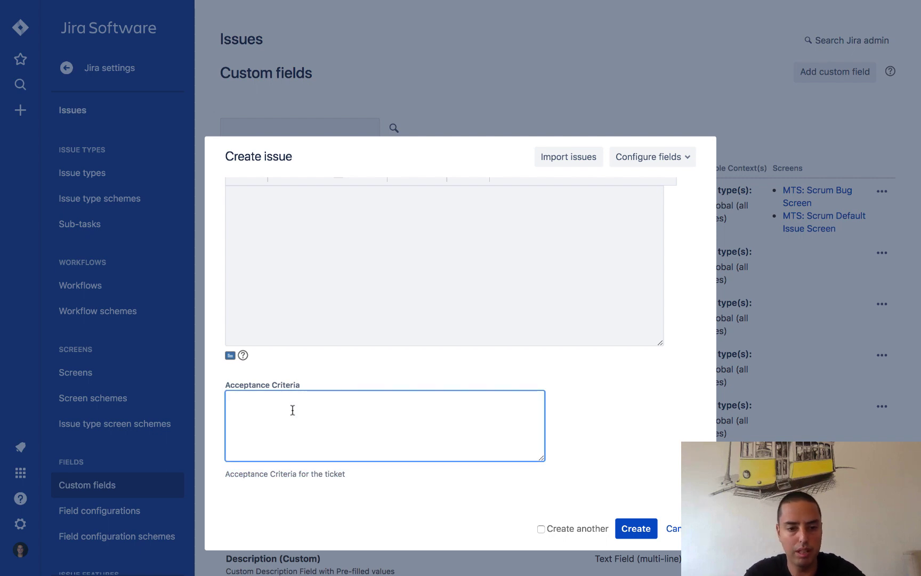
{"action": "type", "text": "exampl"}
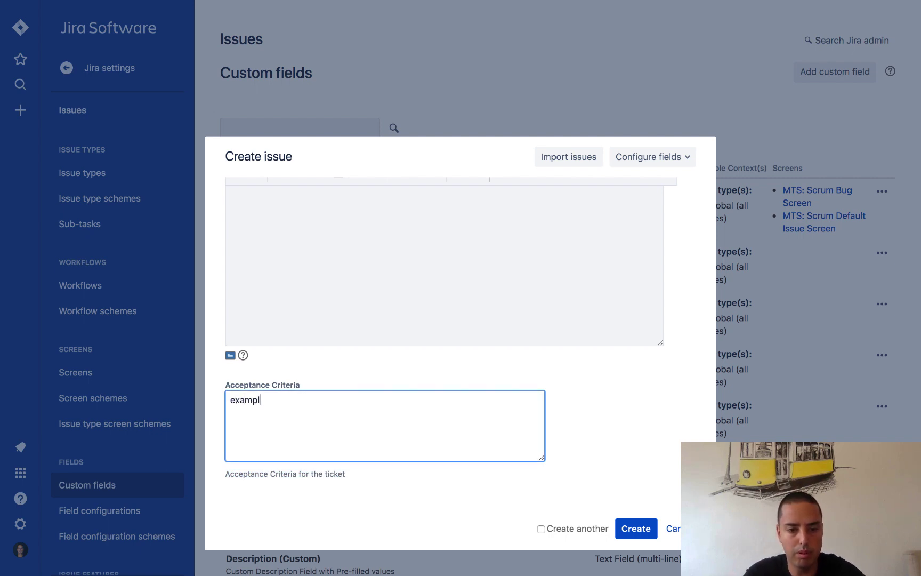
{"action": "type", "text": "e: As "}
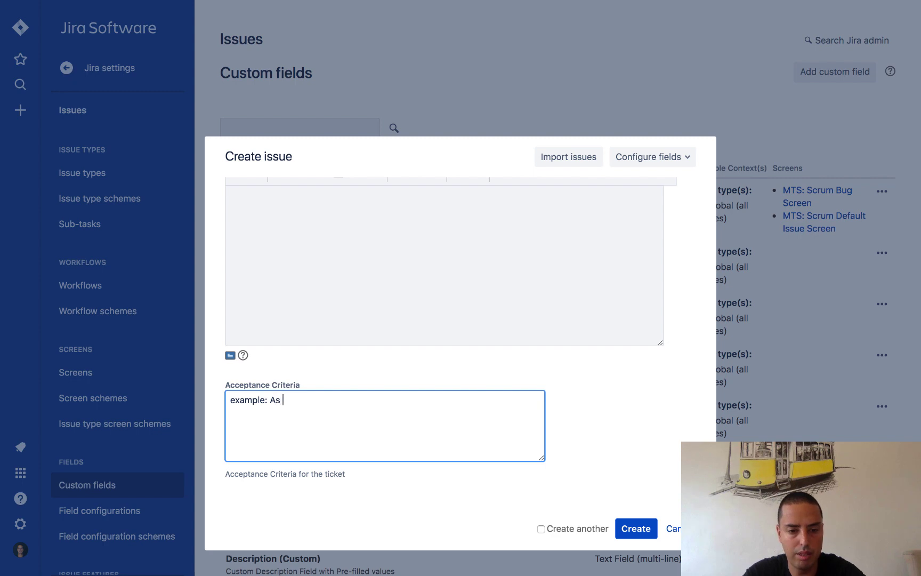
{"action": "type", "text": "PO I should have a Custom Field"}
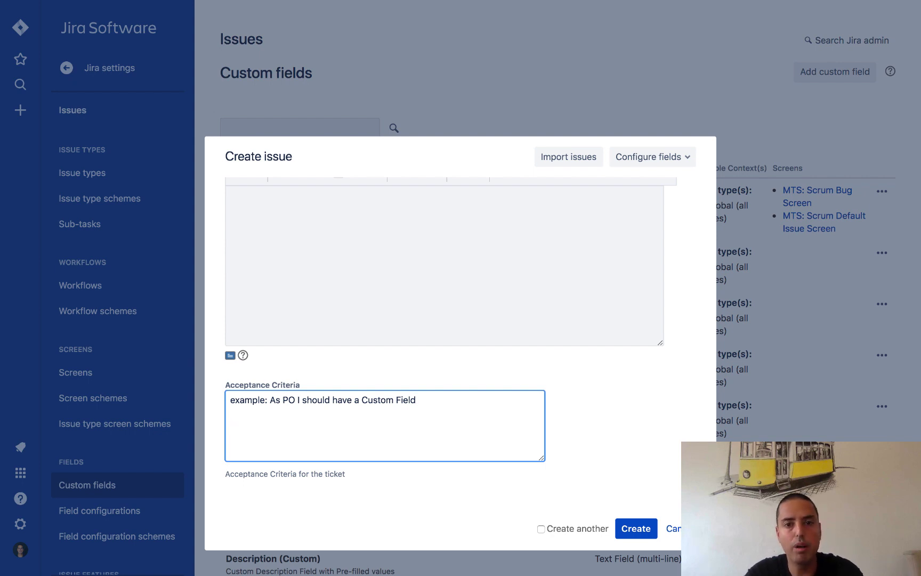
{"action": "key", "text": "Return"}
{"action": "key", "text": "Return"}
{"action": "type", "text": "Busi"}
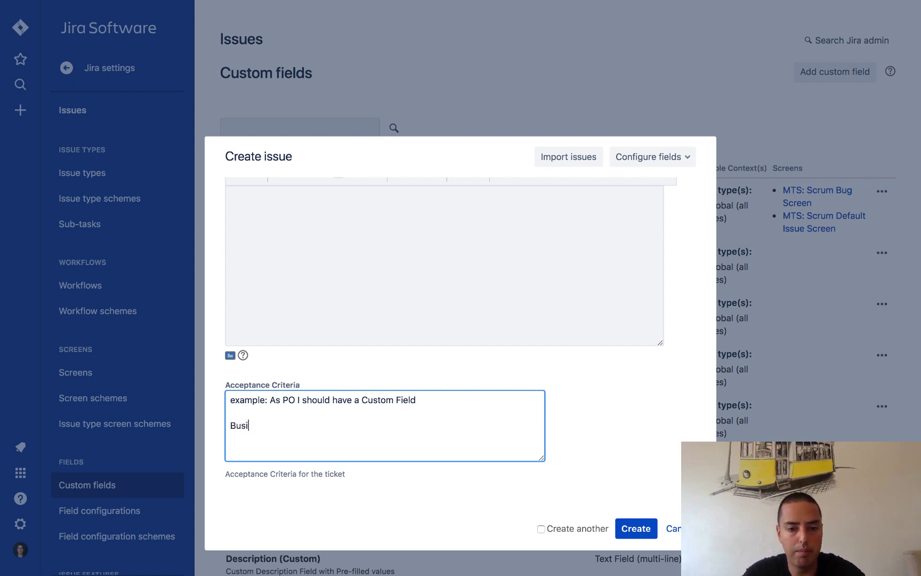
{"action": "type", "text": "ness Value"}
{"action": "key", "text": "Return"}
{"action": "type", "text": "--------------"}
{"action": "key", "text": "Return"}
{"action": "type", "text": "Stakeholders:"}
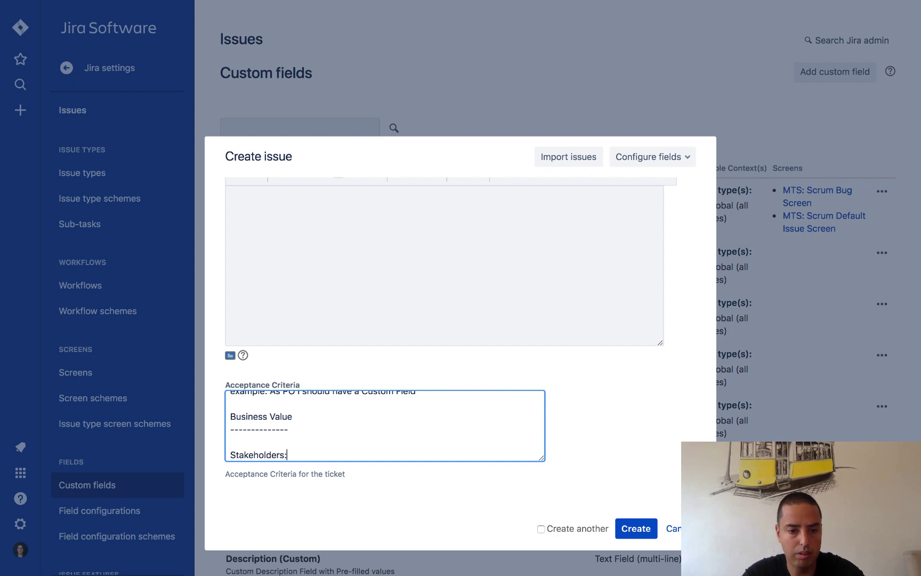
{"action": "key", "text": "Return"}
{"action": "type", "text": "-------------"}
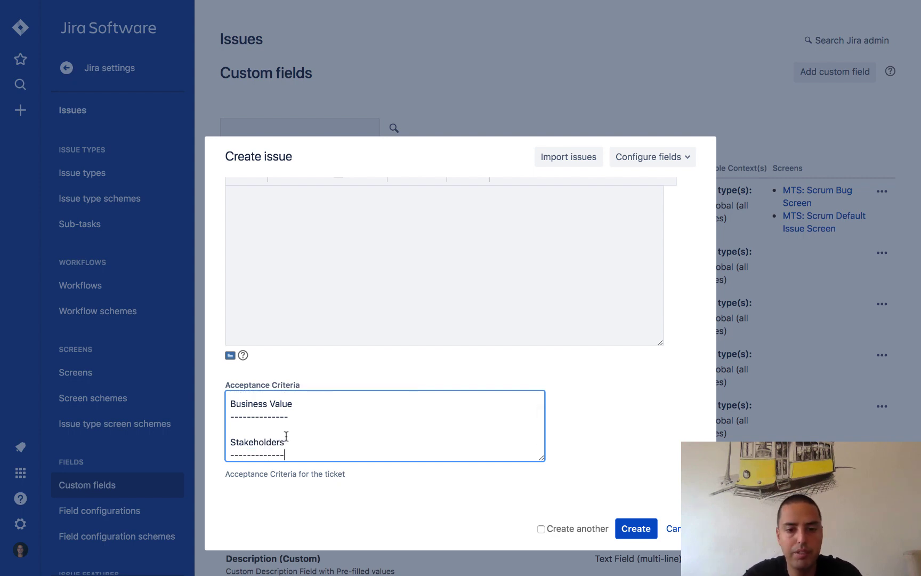
Review the draft and select the whole Acceptance Criteria template text
{"action": "scroll", "coordinate": [286, 437], "scroll_direction": "up", "scroll_amount": 2}
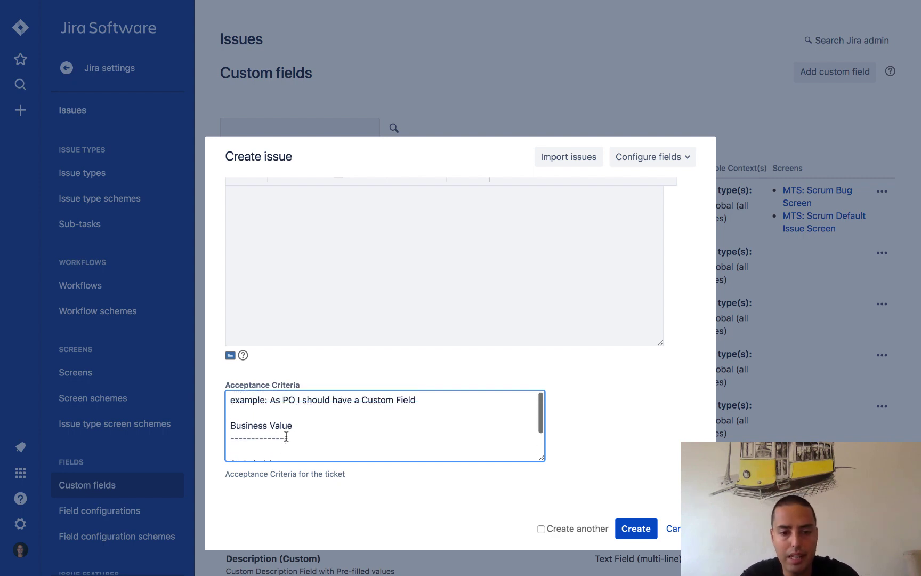
{"action": "scroll", "coordinate": [286, 436], "scroll_direction": "down", "scroll_amount": 2}
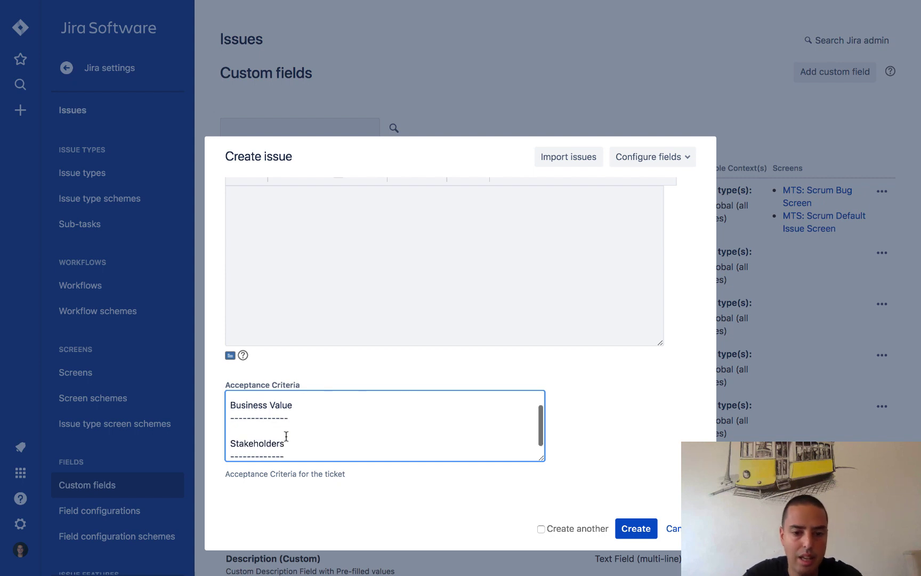
{"action": "left_click", "coordinate": [253, 427]}
{"action": "scroll", "coordinate": [318, 414], "scroll_direction": "up", "scroll_amount": 2}
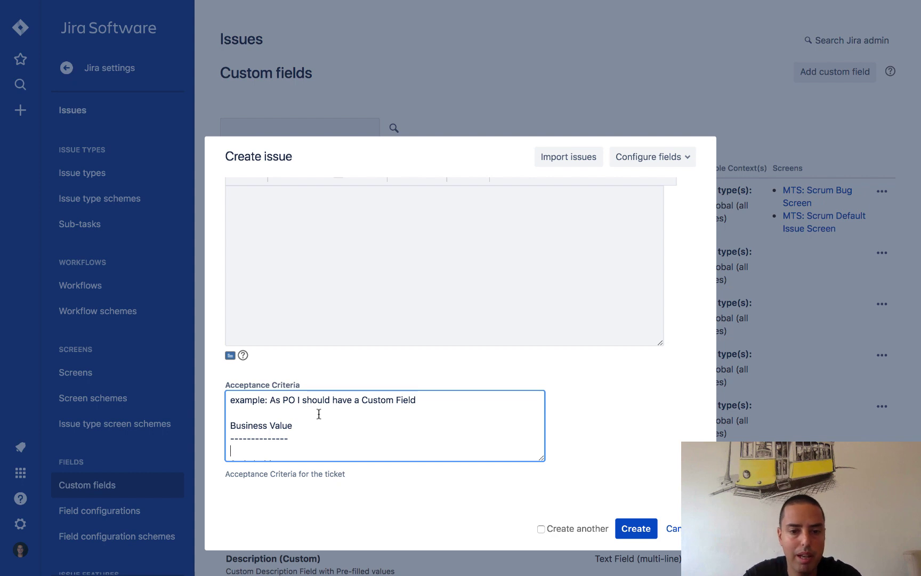
{"action": "left_click_drag", "start_coordinate": [231, 400], "coordinate": [438, 412]}
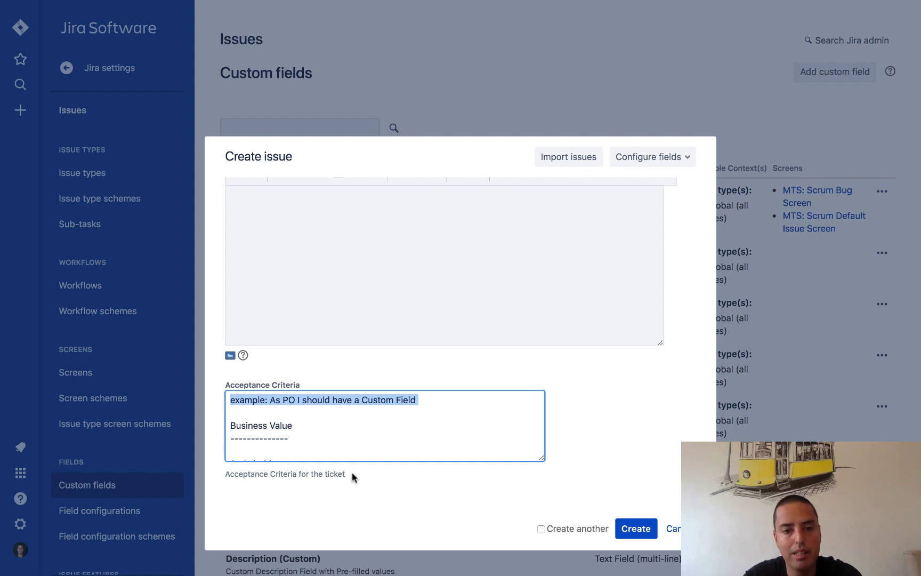
{"action": "left_click", "coordinate": [427, 408]}
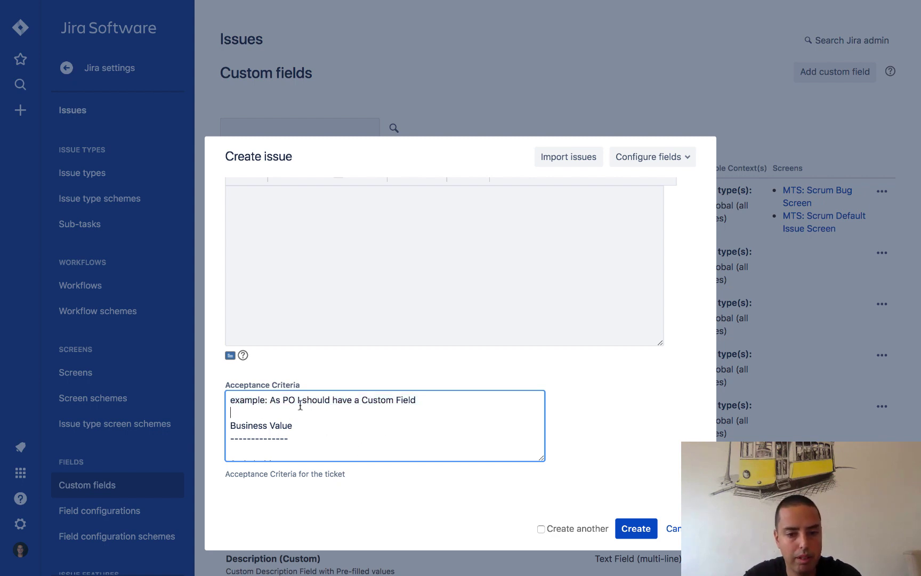
{"action": "scroll", "coordinate": [301, 405], "scroll_direction": "down", "scroll_amount": 2}
{"action": "scroll", "coordinate": [300, 405], "scroll_direction": "up", "scroll_amount": 2}
{"action": "scroll", "coordinate": [300, 406], "scroll_direction": "down", "scroll_amount": 2}
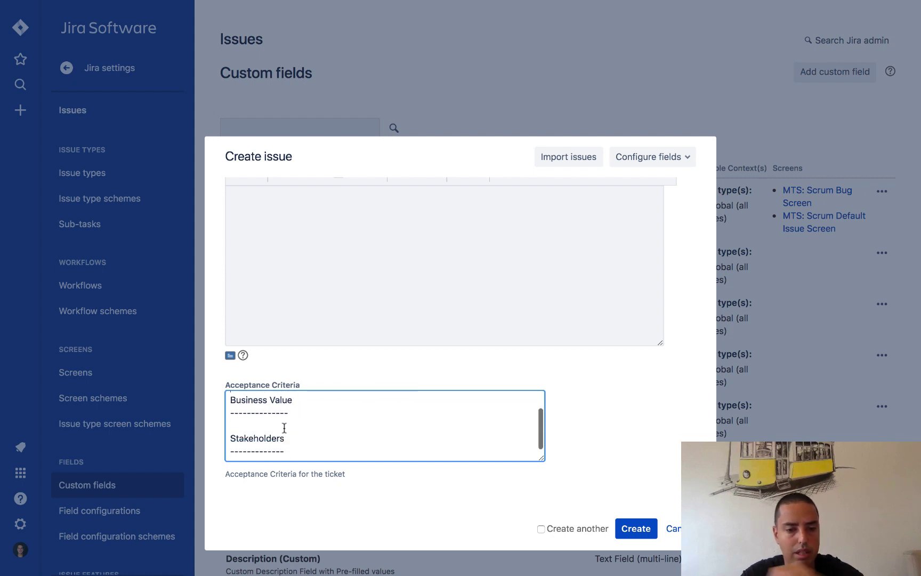
{"action": "left_click_drag", "start_coordinate": [287, 450], "coordinate": [218, 379]}
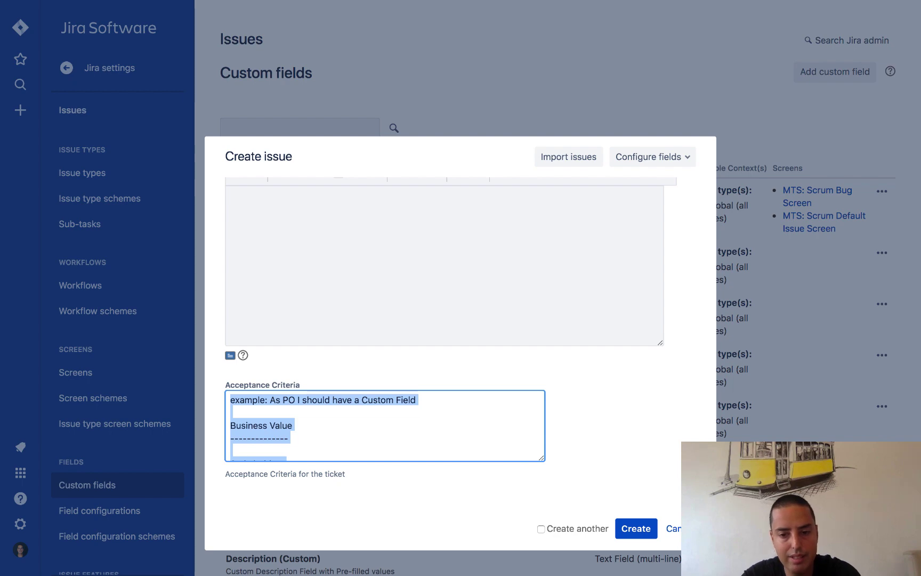
Discard the draft issue and open Configure for the Acceptance Criteria custom field
{"action": "left_click", "coordinate": [673, 528]}
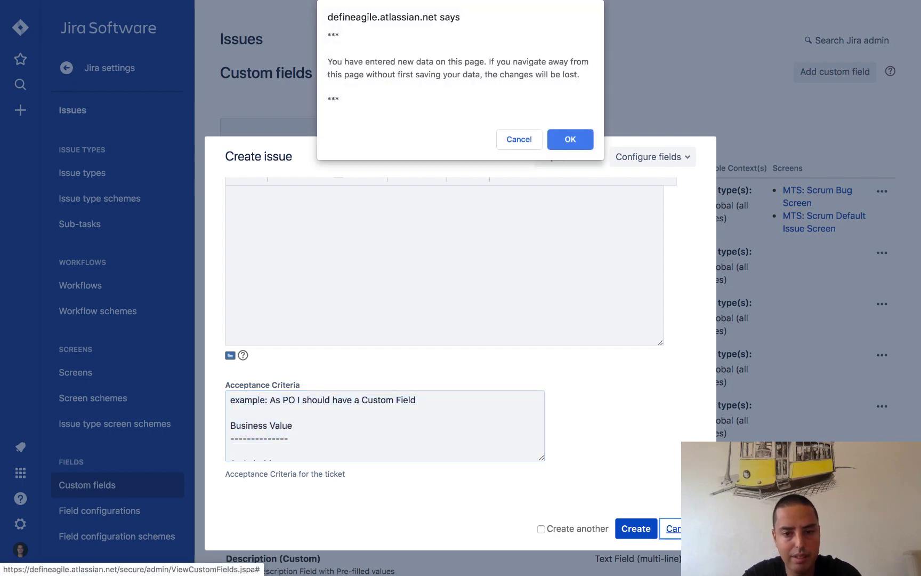
{"action": "left_click", "coordinate": [570, 139]}
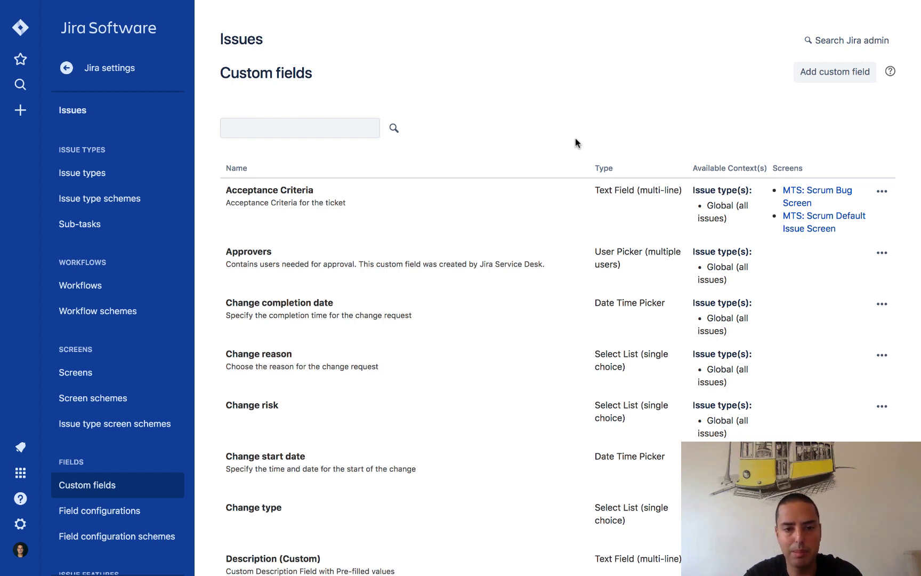
{"action": "left_click", "coordinate": [882, 193]}
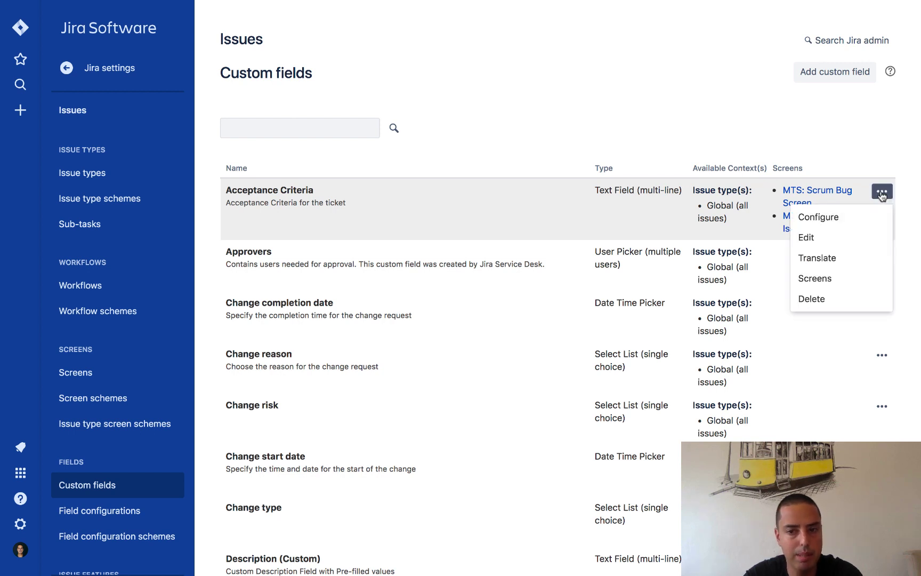
{"action": "left_click", "coordinate": [826, 219]}
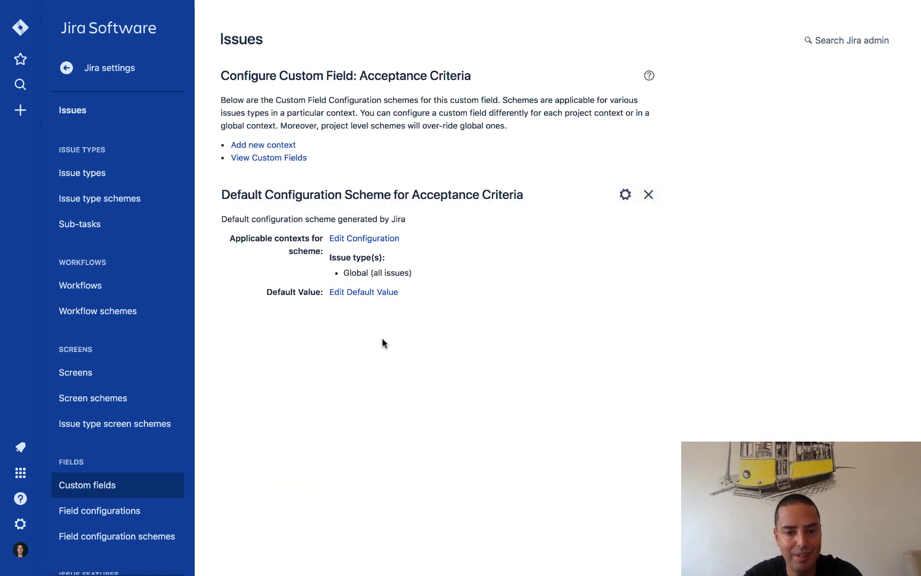
Paste the template as Acceptance Criteria's default value and save it with Set Default
{"action": "left_click", "coordinate": [367, 296]}
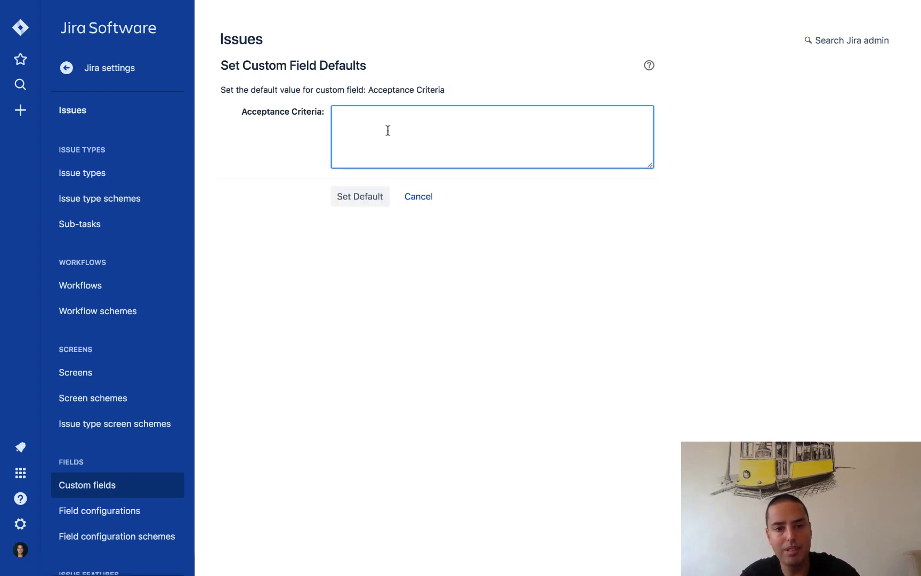
{"action": "key", "text": "super+v"}
{"action": "scroll", "coordinate": [387, 130], "scroll_direction": "up", "scroll_amount": 1}
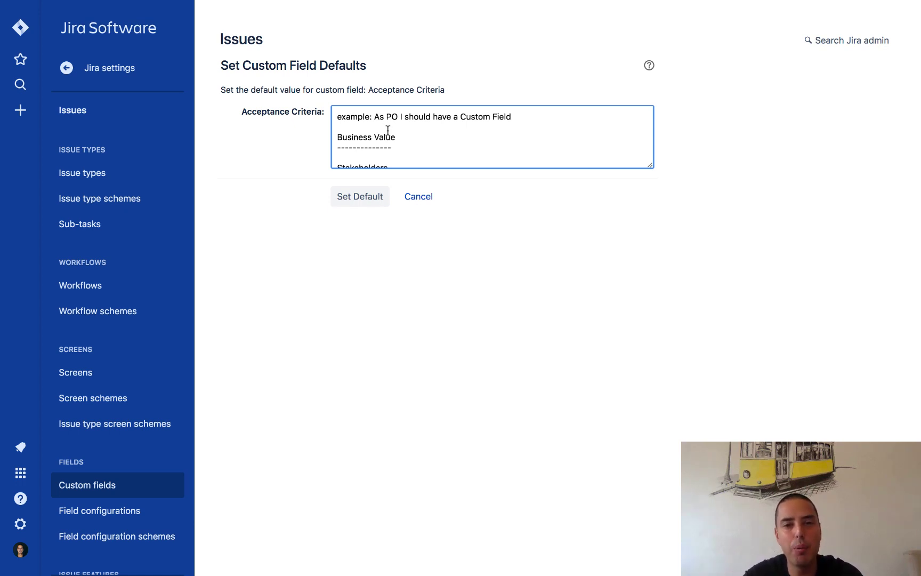
{"action": "scroll", "coordinate": [388, 130], "scroll_direction": "down", "scroll_amount": 2}
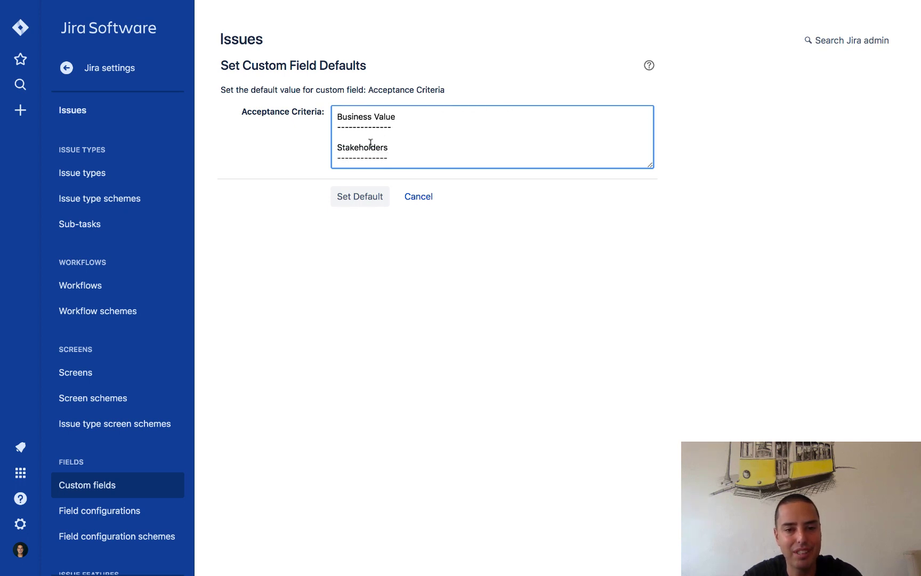
{"action": "left_click", "coordinate": [358, 202]}
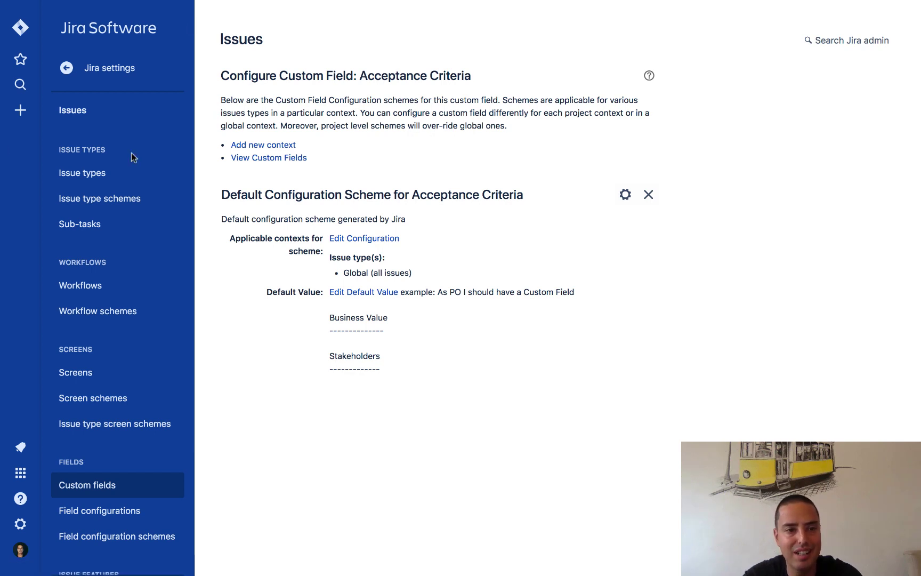
Open a new Create issue form and toggle Acceptance Criteria off and back on
{"action": "left_click", "coordinate": [20, 111]}
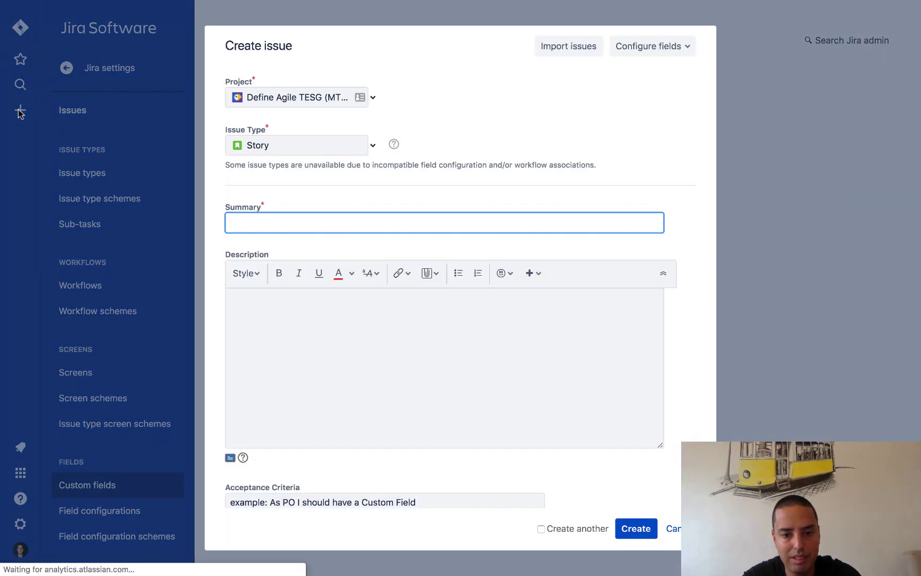
{"action": "scroll", "coordinate": [382, 158], "scroll_direction": "down", "scroll_amount": 2}
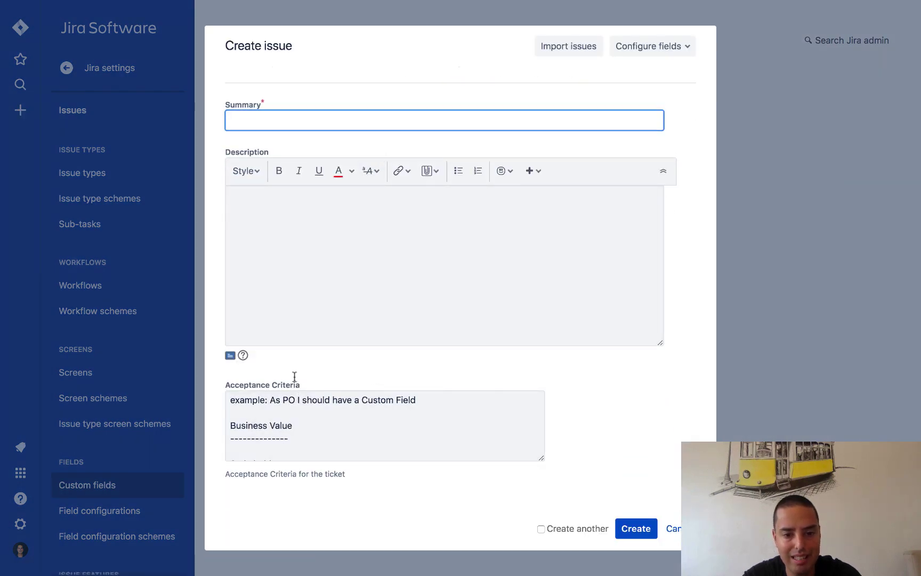
{"action": "scroll", "coordinate": [329, 439], "scroll_direction": "down", "scroll_amount": 2}
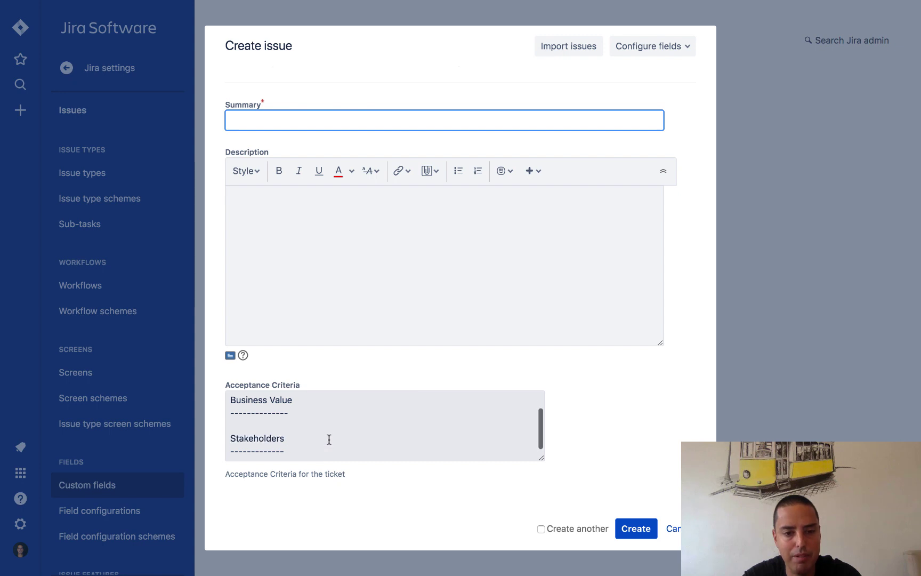
{"action": "scroll", "coordinate": [329, 439], "scroll_direction": "up", "scroll_amount": 2}
{"action": "scroll", "coordinate": [613, 266], "scroll_direction": "up", "scroll_amount": 1}
{"action": "scroll", "coordinate": [613, 266], "scroll_direction": "up", "scroll_amount": 2}
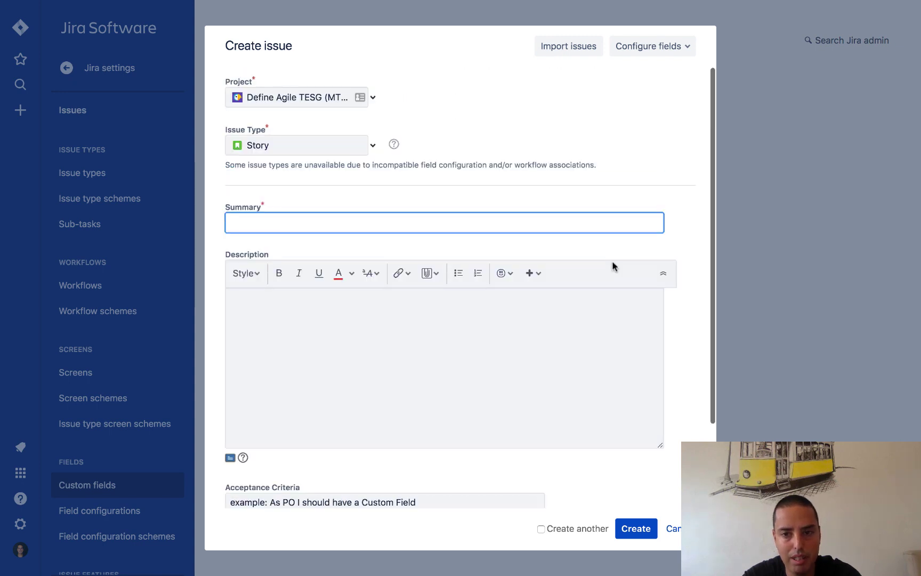
{"action": "left_click", "coordinate": [670, 47]}
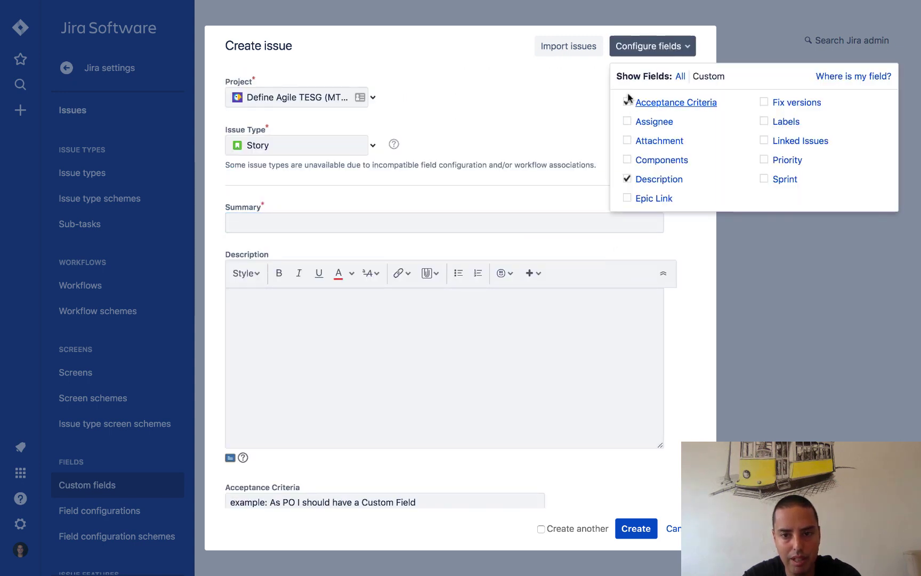
{"action": "left_click", "coordinate": [627, 101]}
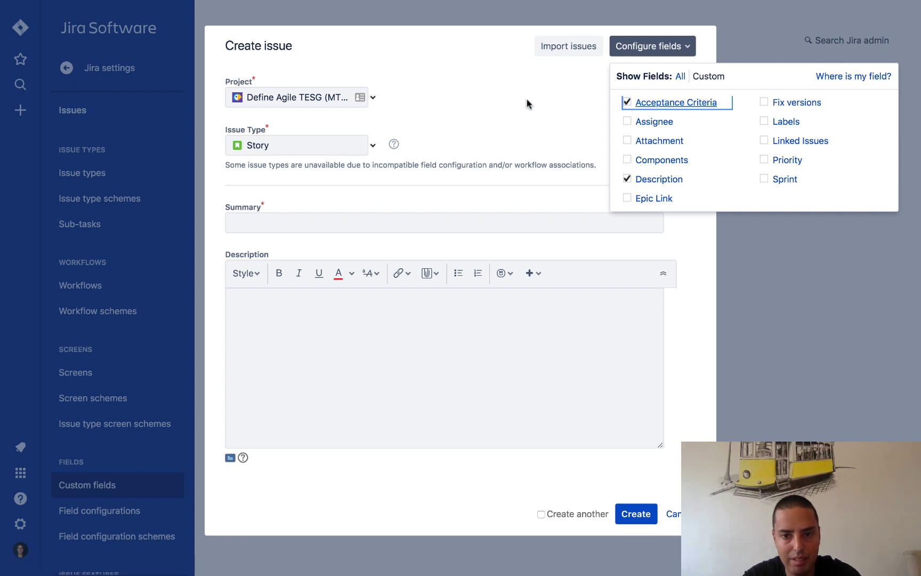
{"action": "left_click", "coordinate": [627, 102]}
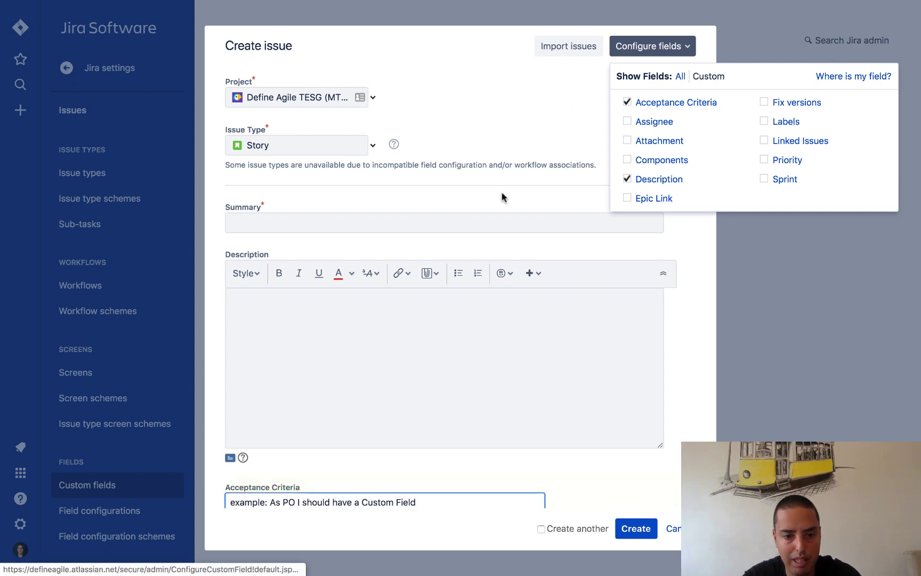
{"action": "scroll", "coordinate": [502, 197], "scroll_direction": "down", "scroll_amount": 3}
{"action": "scroll", "coordinate": [320, 394], "scroll_direction": "down", "scroll_amount": 1}
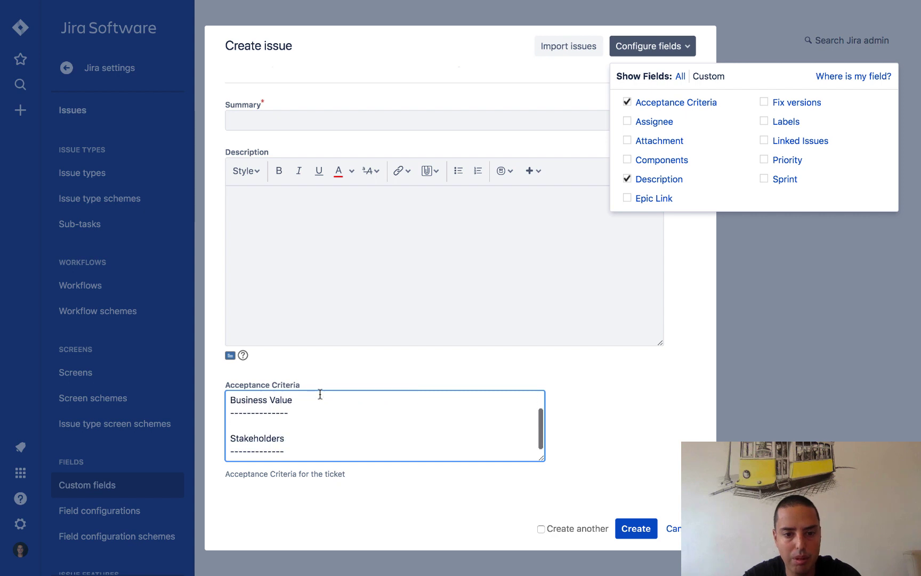
{"action": "scroll", "coordinate": [309, 427], "scroll_direction": "up", "scroll_amount": 1}
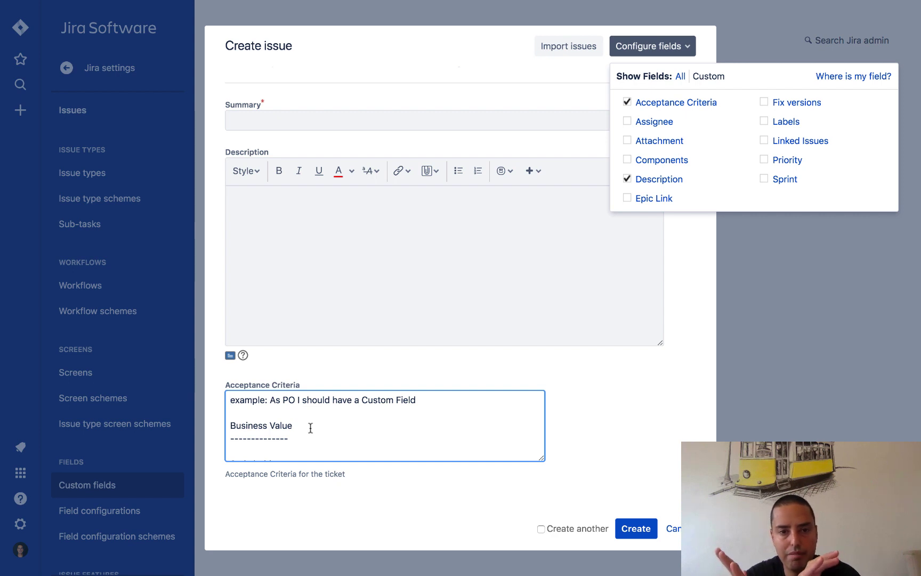
{"action": "left_click", "coordinate": [310, 428]}
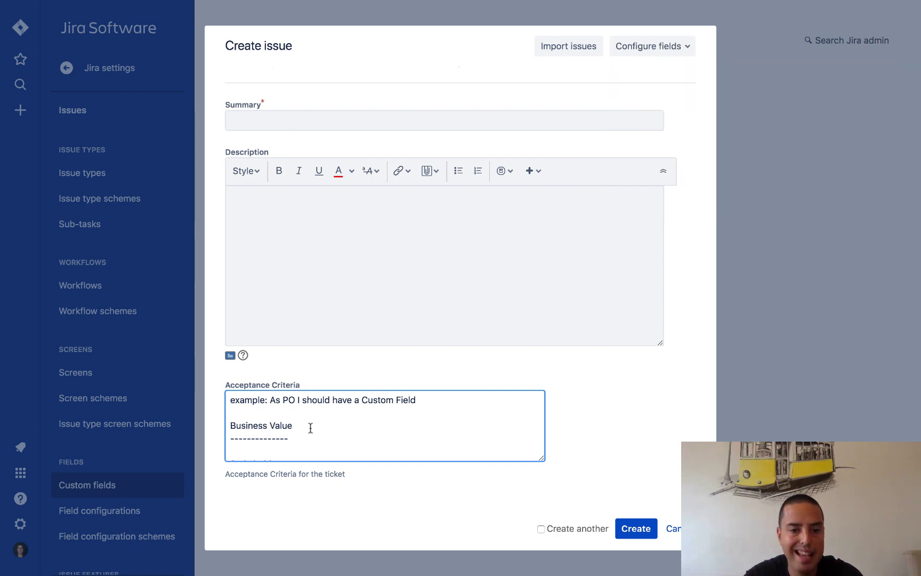
Check the pre-filled template text in Acceptance Criteria, selecting its Stakeholders and Business Value sections
{"action": "scroll", "coordinate": [310, 428], "scroll_direction": "down", "scroll_amount": 1}
{"action": "scroll", "coordinate": [299, 421], "scroll_direction": "up", "scroll_amount": 1}
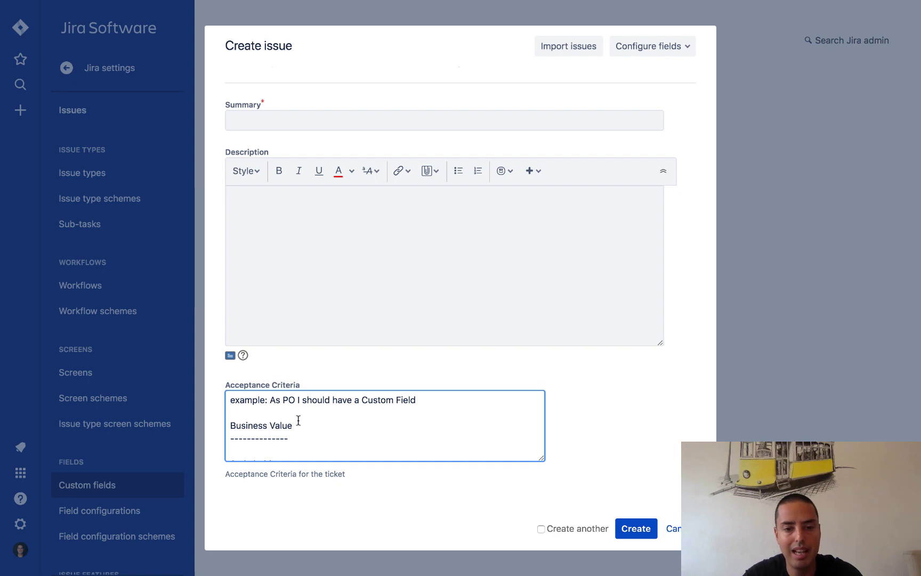
{"action": "scroll", "coordinate": [299, 421], "scroll_direction": "down", "scroll_amount": 1}
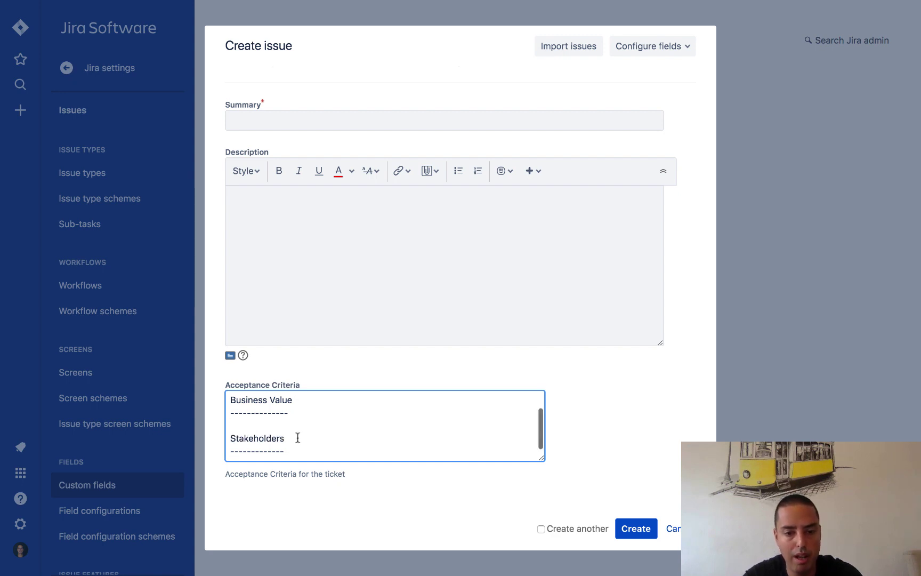
{"action": "left_click_drag", "start_coordinate": [293, 451], "coordinate": [227, 435]}
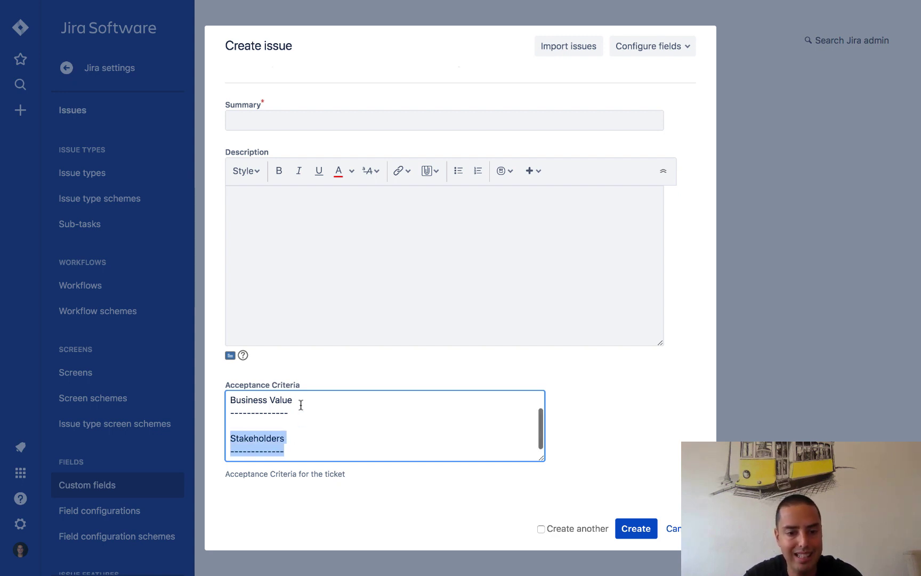
{"action": "left_click_drag", "start_coordinate": [299, 415], "coordinate": [225, 405]}
{"action": "scroll", "coordinate": [325, 427], "scroll_direction": "up", "scroll_amount": 2}
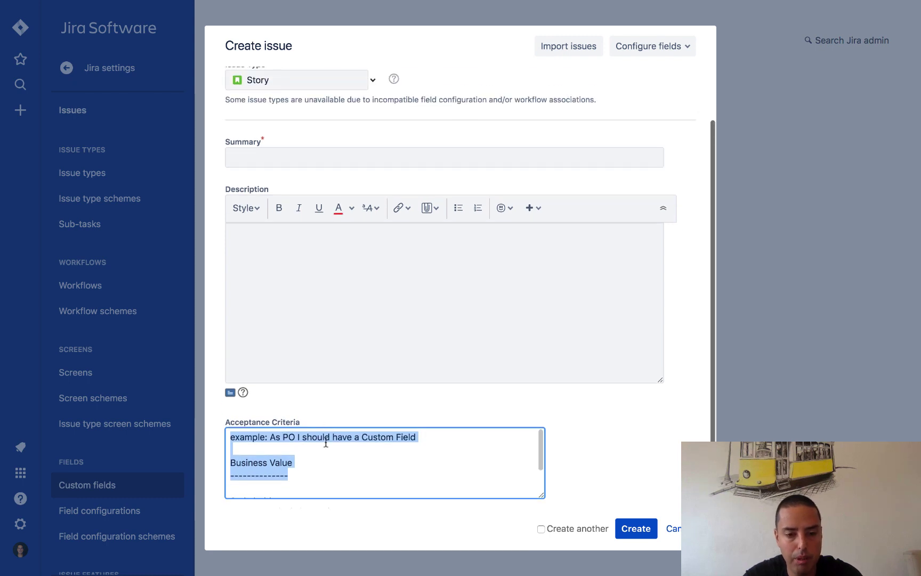
{"action": "left_click", "coordinate": [325, 448]}
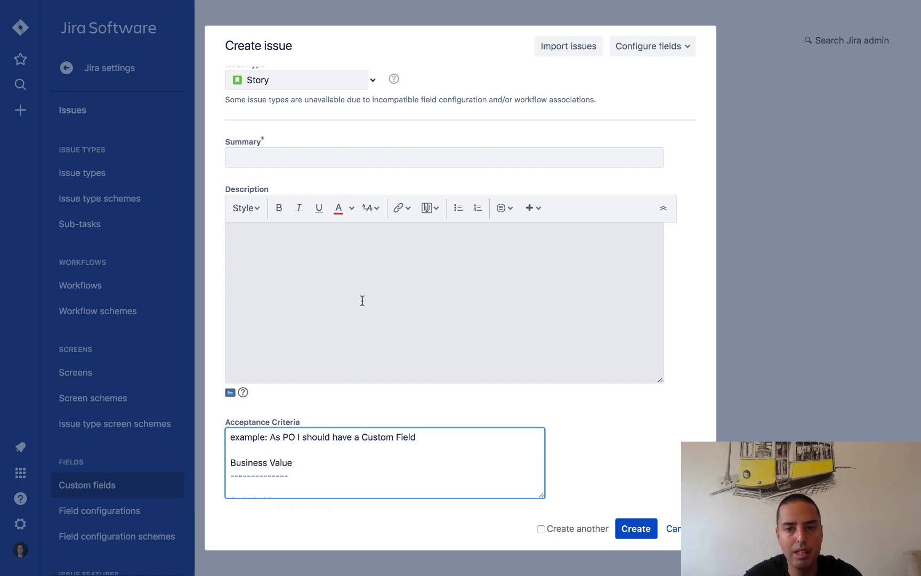
{"action": "left_click", "coordinate": [676, 46]}
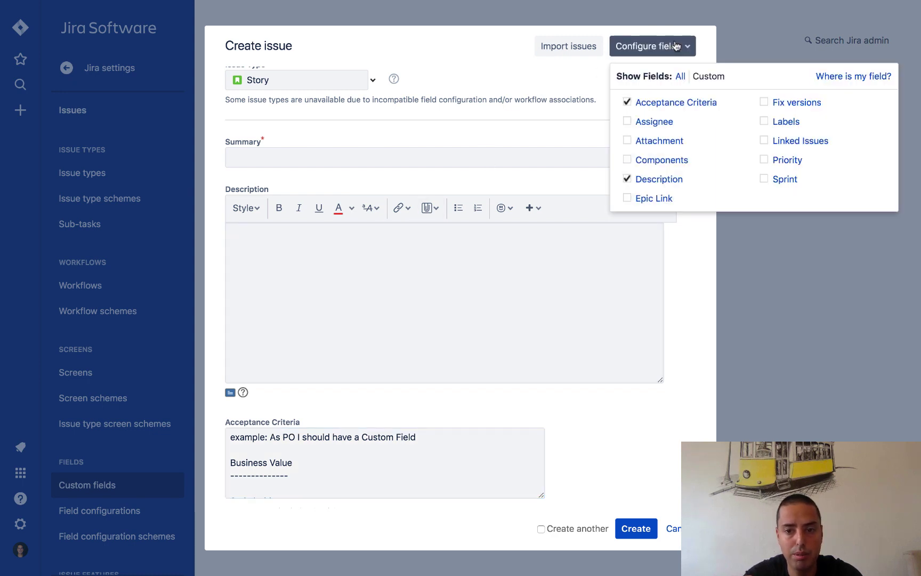
{"action": "left_click", "coordinate": [628, 179]}
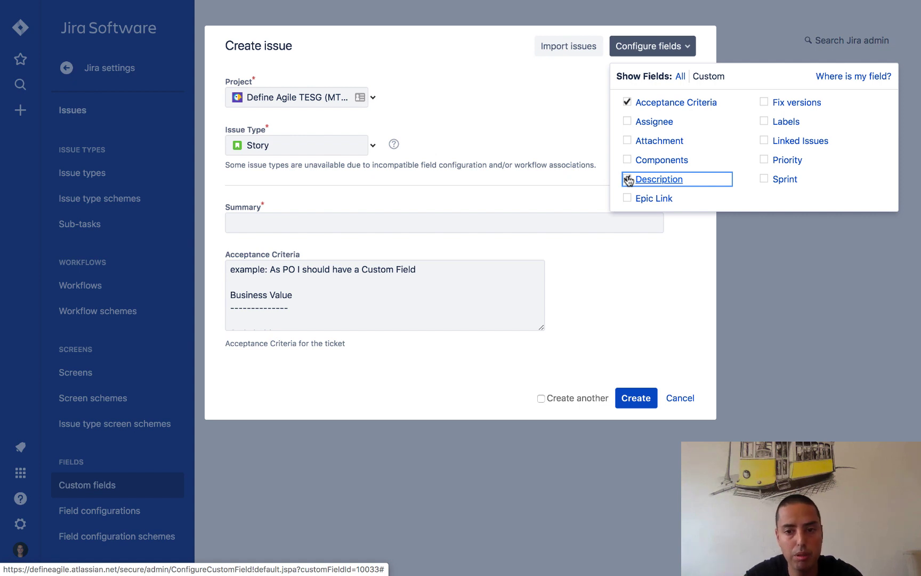
{"action": "left_click", "coordinate": [628, 179]}
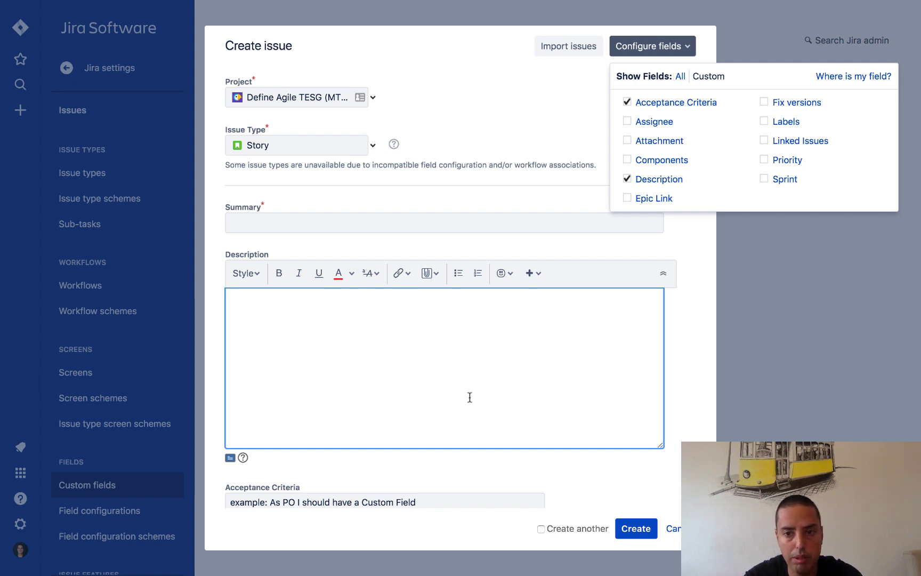
{"action": "scroll", "coordinate": [470, 398], "scroll_direction": "down", "scroll_amount": 3}
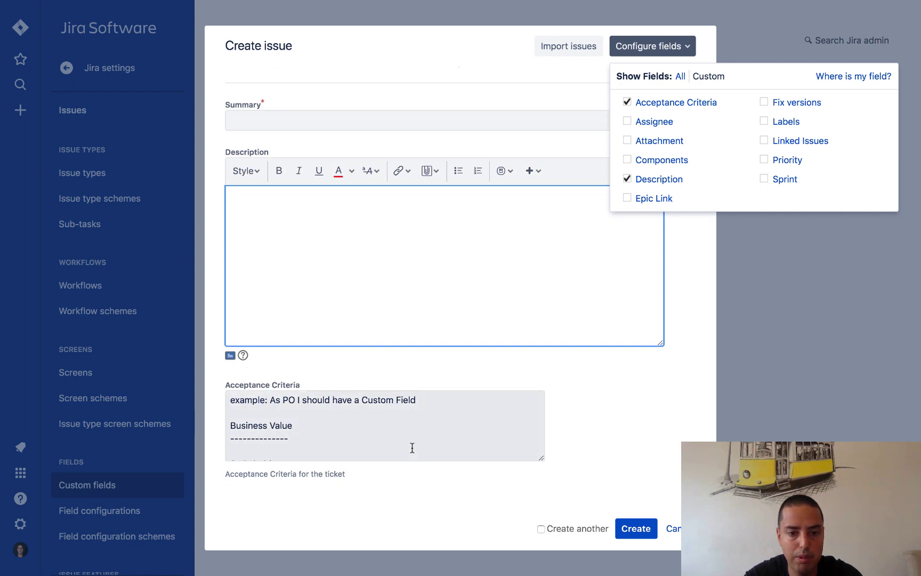
{"action": "left_click", "coordinate": [427, 437]}
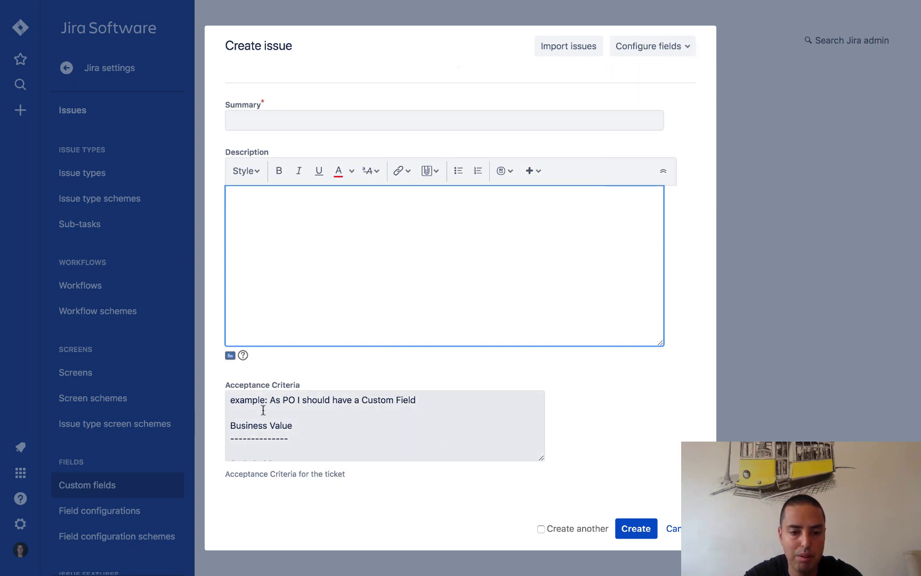